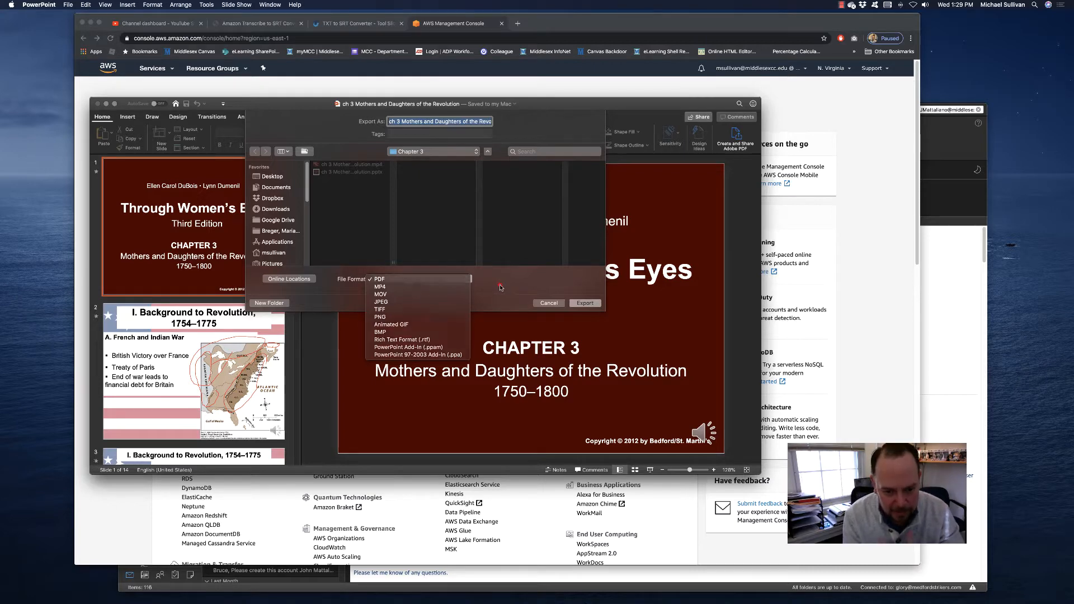
Cancel the presentation export and switch to the AWS Management Console in Chrome
{"action": "left_click", "coordinate": [500, 286]}
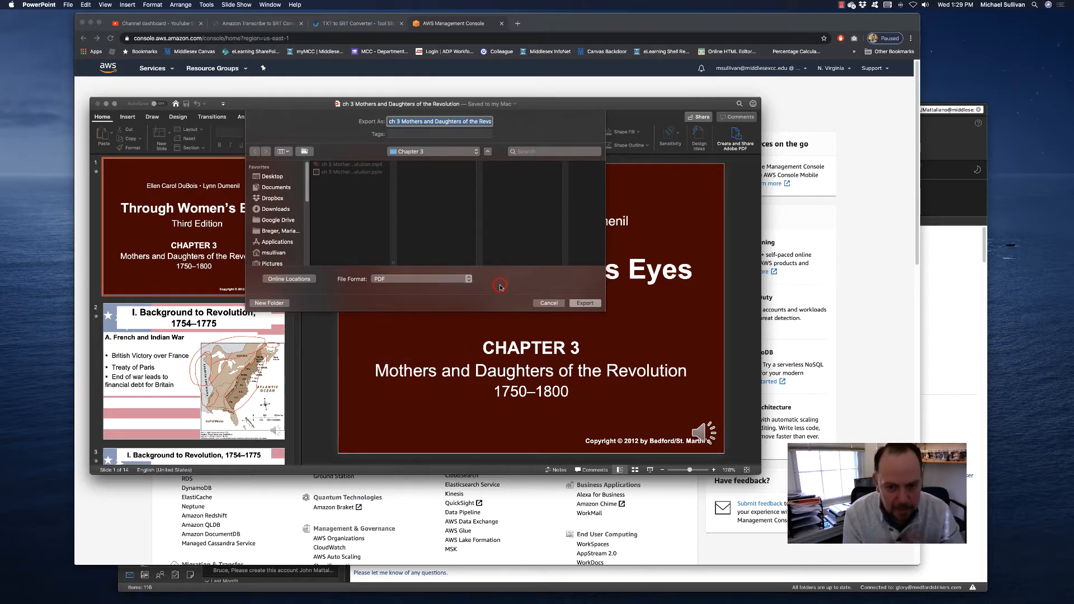
{"action": "left_click", "coordinate": [548, 304]}
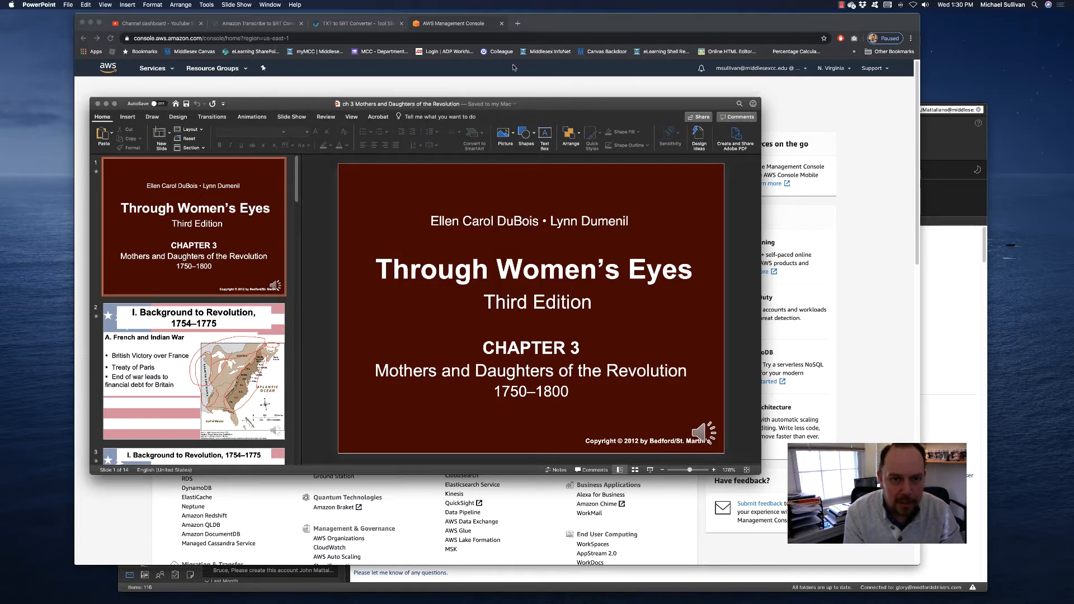
{"action": "left_click", "coordinate": [451, 24]}
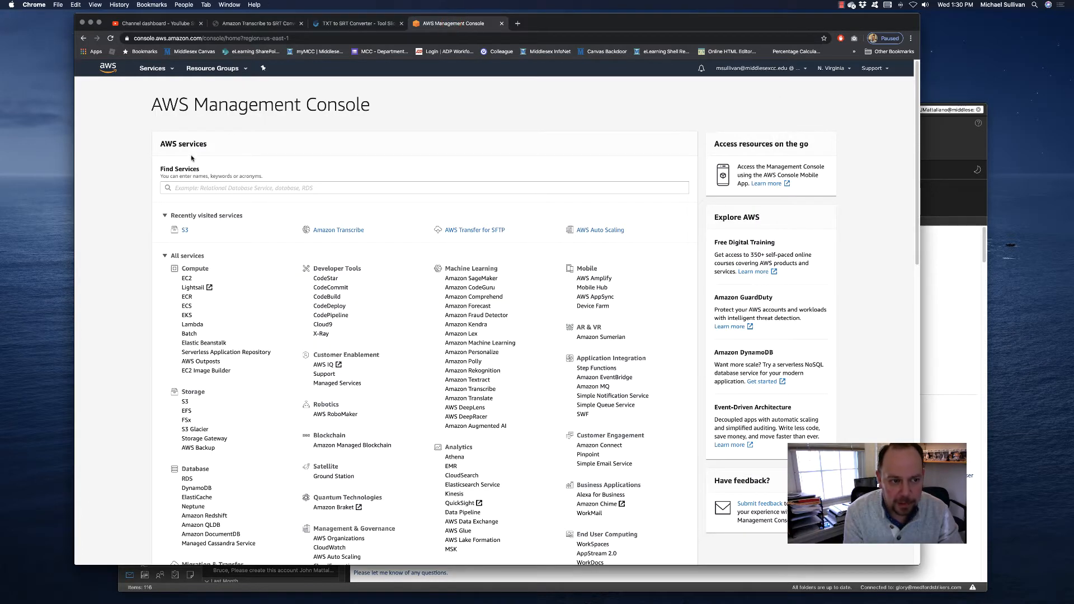
Find the S3 service and open the transcription bucket located in US East (N. Virginia) that was created Feb 7, 2020
{"action": "left_click", "coordinate": [202, 189]}
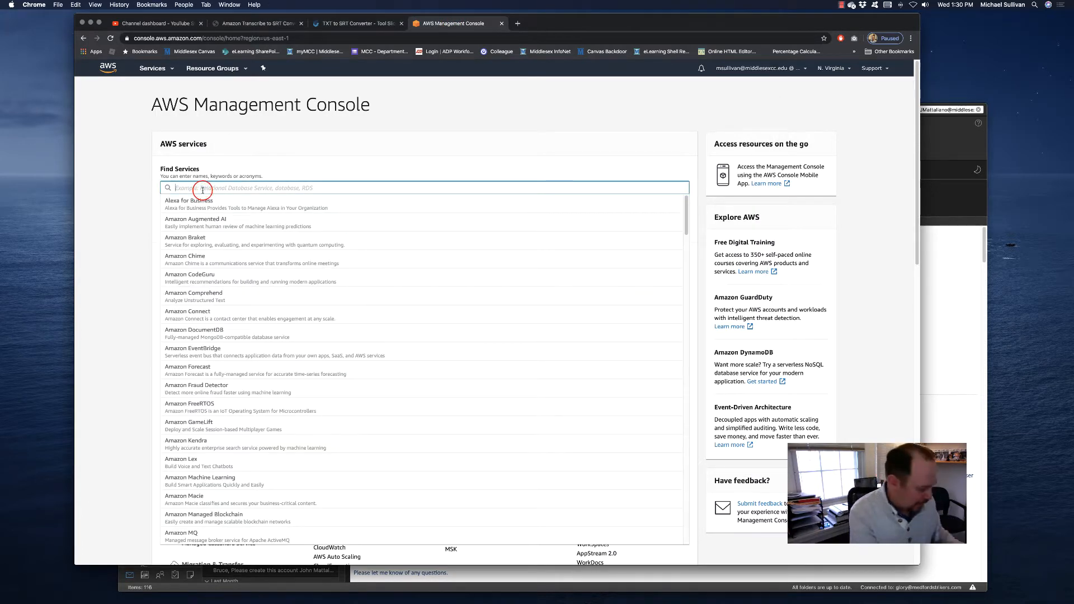
{"action": "type", "text": "s3"}
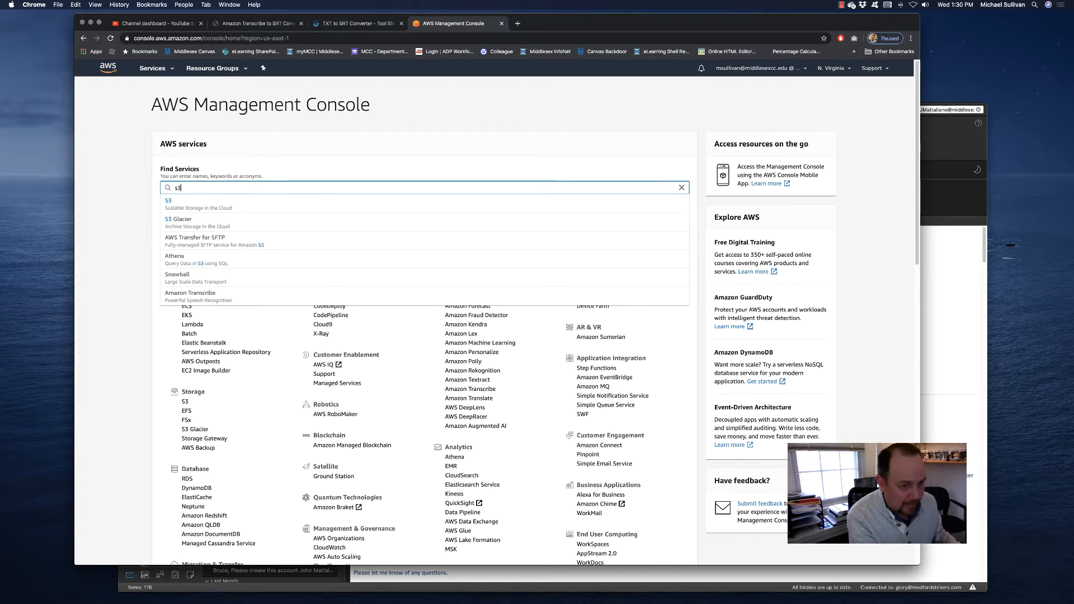
{"action": "left_click", "coordinate": [192, 205]}
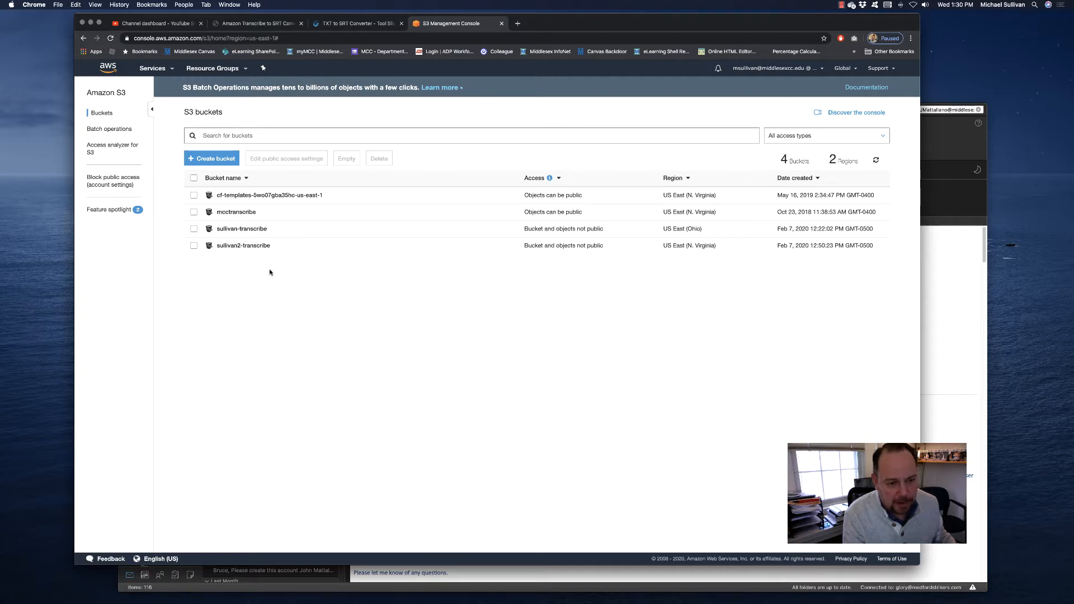
{"action": "left_click", "coordinate": [240, 245]}
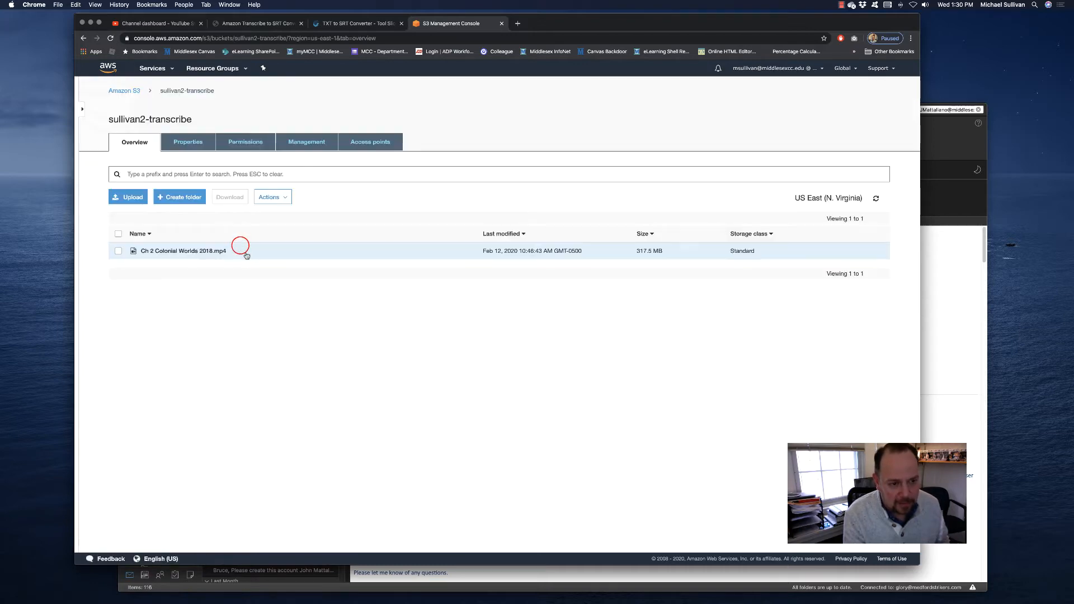
Upload "ch 3 Mothers and Daughters of the Revolution.mp4" to the bucket with the default permissions and Standard storage class
{"action": "left_click", "coordinate": [133, 198]}
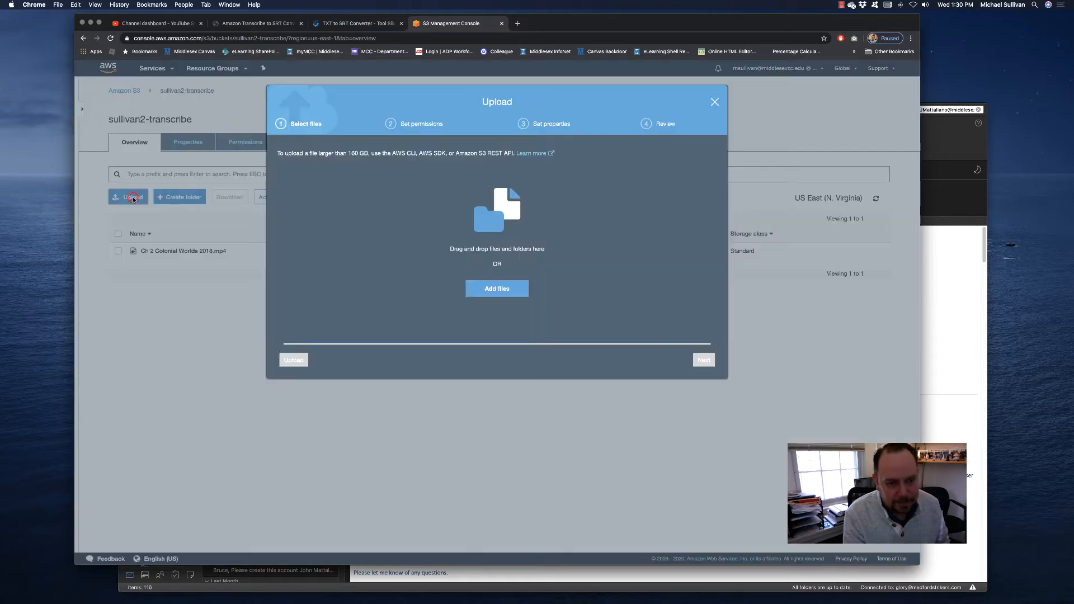
{"action": "left_click", "coordinate": [500, 290]}
{"action": "double_click", "coordinate": [277, 76]}
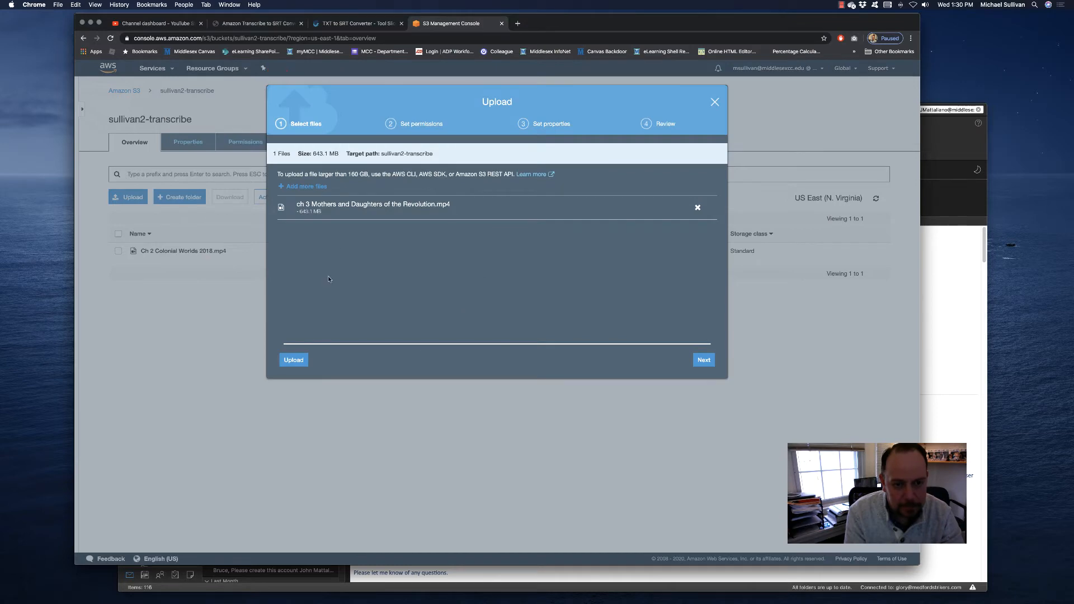
{"action": "left_click", "coordinate": [703, 361]}
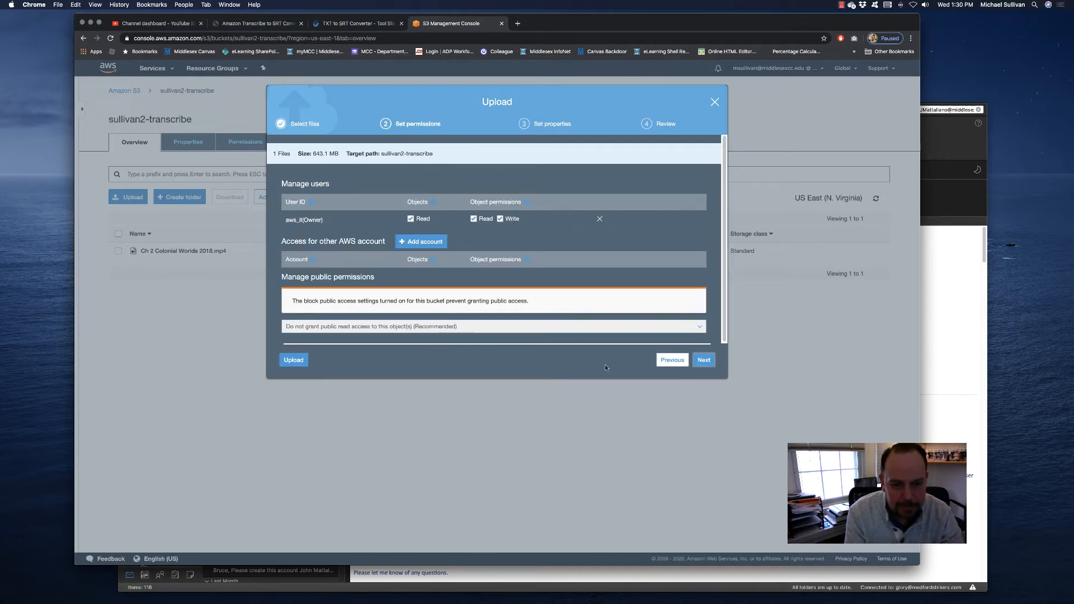
{"action": "left_click", "coordinate": [702, 361]}
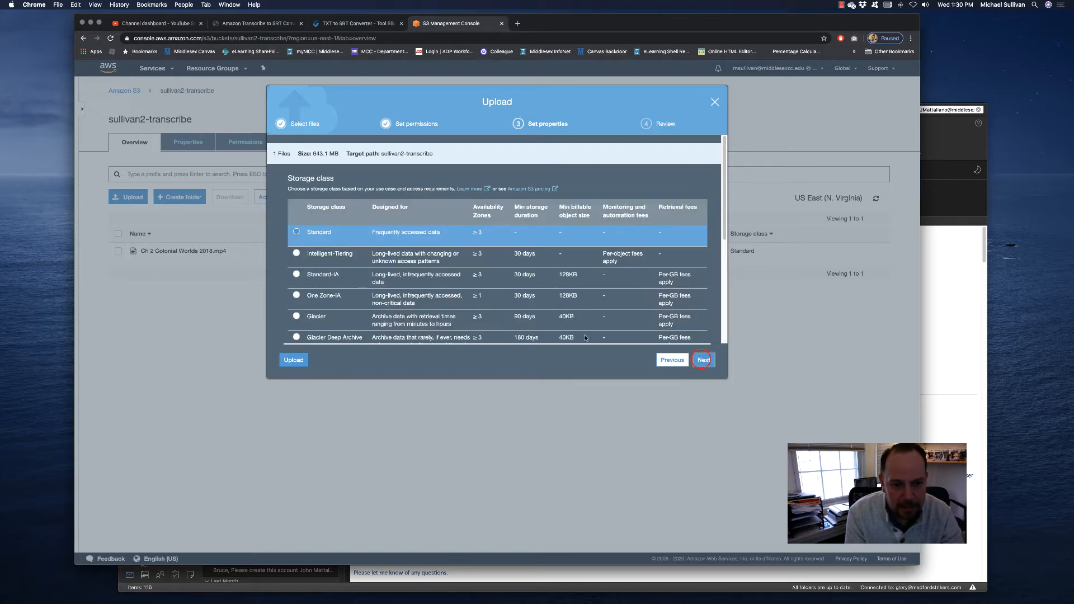
{"action": "left_click", "coordinate": [704, 360]}
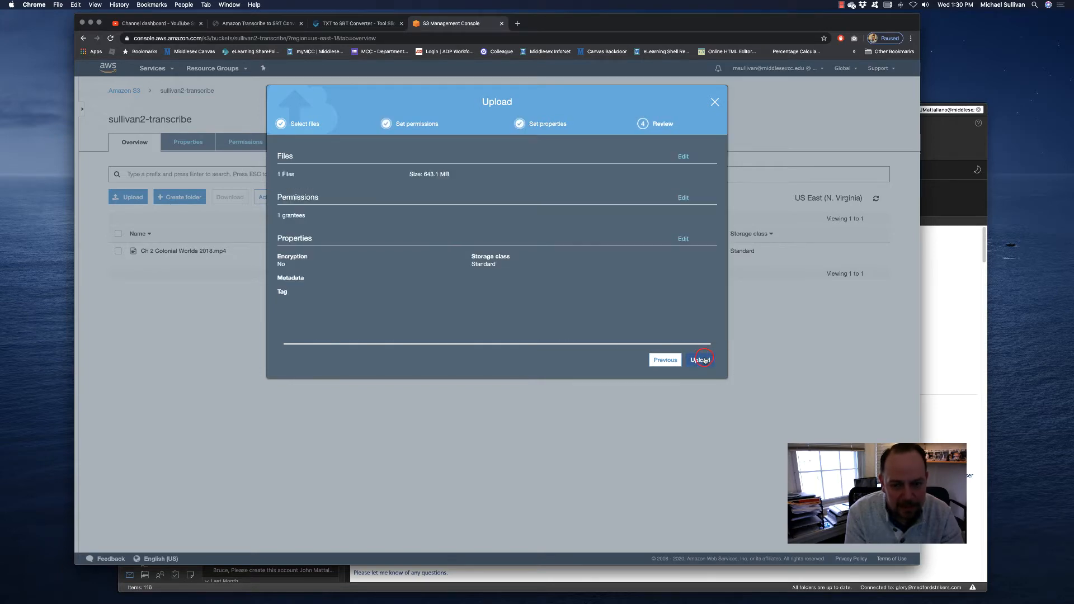
{"action": "left_click", "coordinate": [703, 360]}
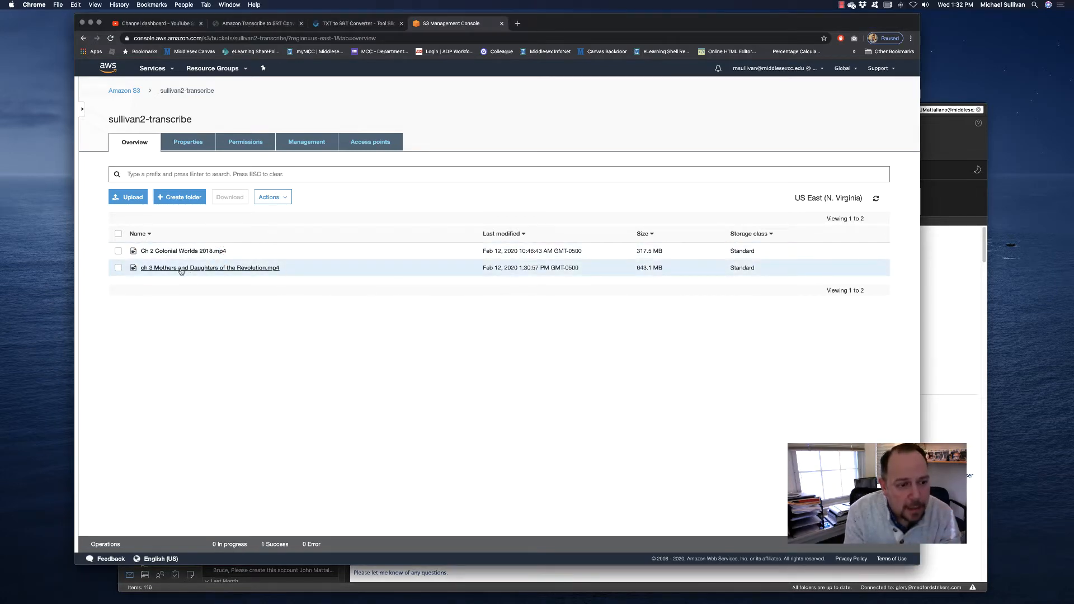
Copy the S3 path of the uploaded chapter 3 video and close its details
{"action": "left_click", "coordinate": [118, 268]}
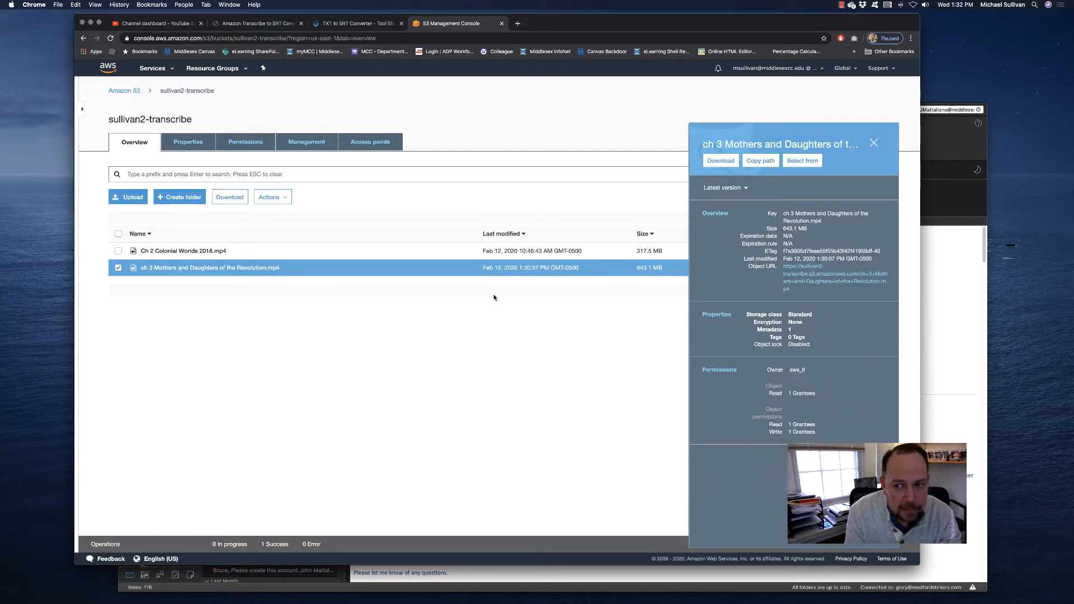
{"action": "left_click", "coordinate": [761, 162]}
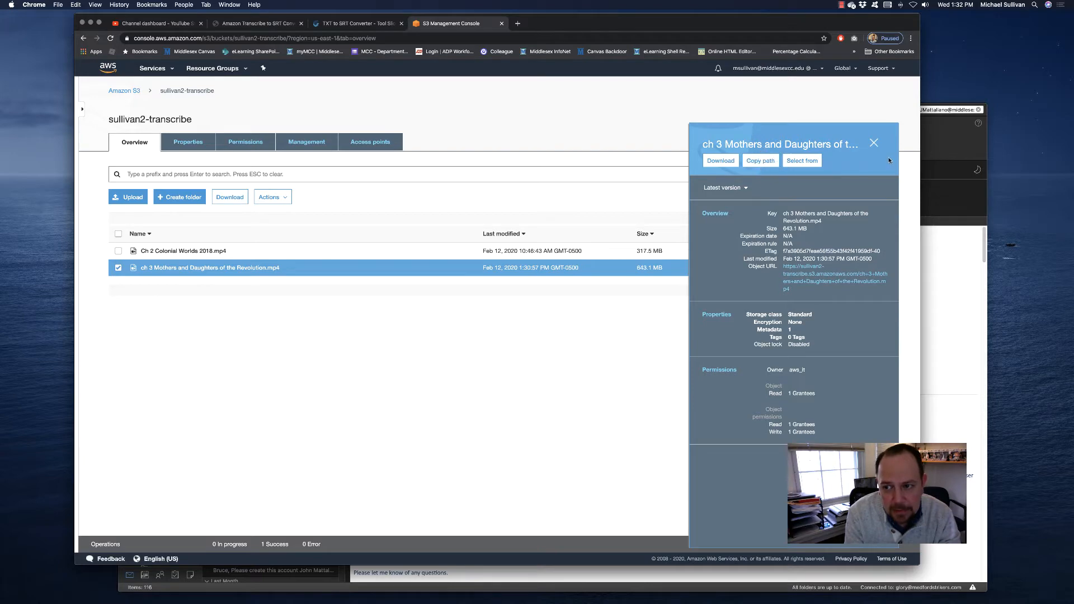
{"action": "left_click", "coordinate": [874, 145]}
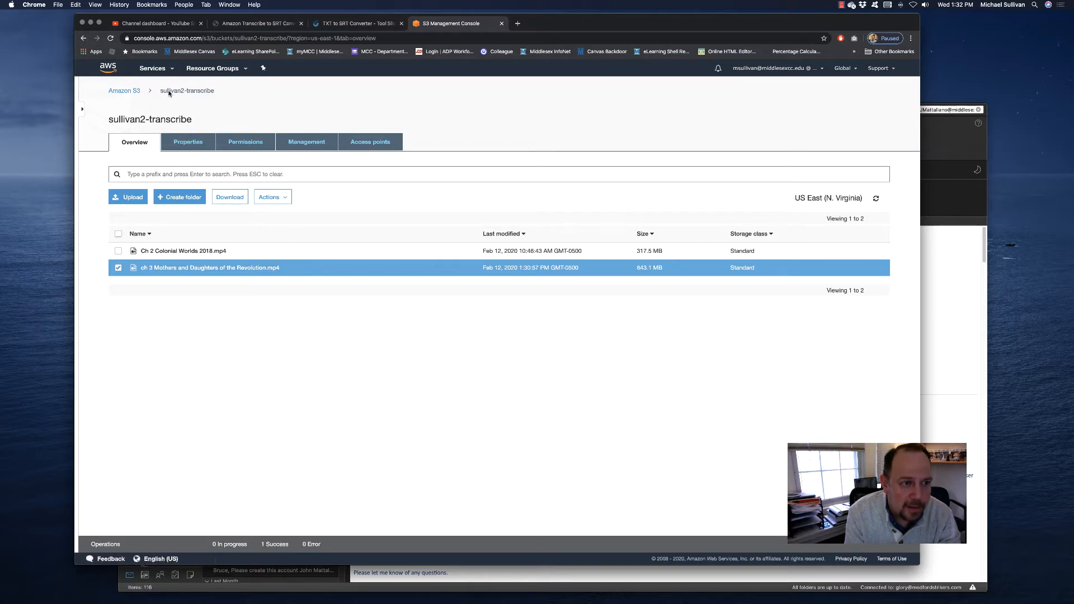
Search the AWS services for "transcribe" and open Amazon Transcribe
{"action": "left_click", "coordinate": [163, 68]}
{"action": "left_click", "coordinate": [202, 98]}
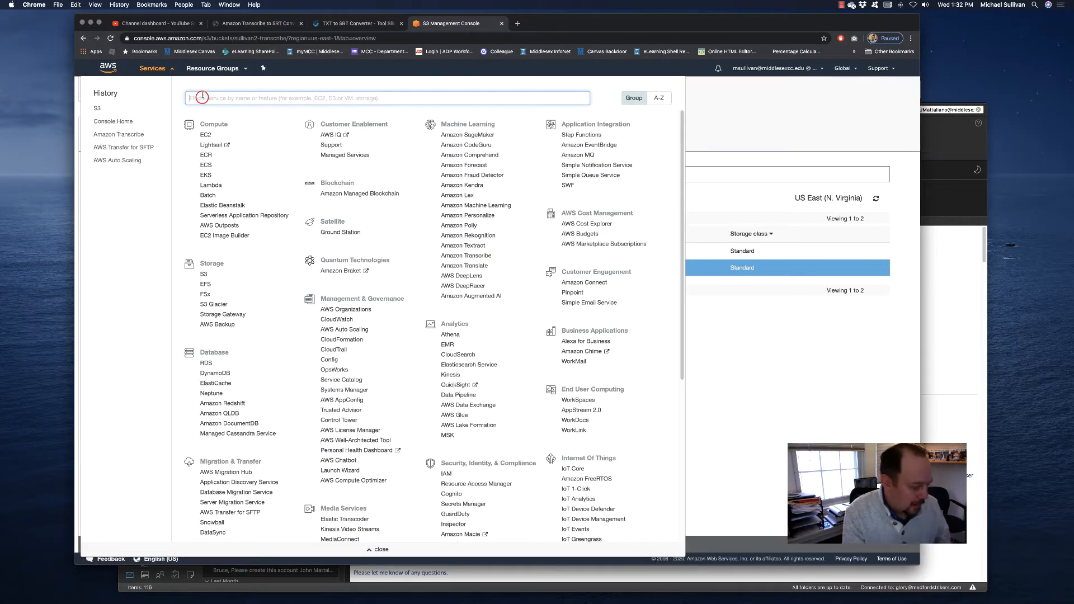
{"action": "type", "text": "transcribe"}
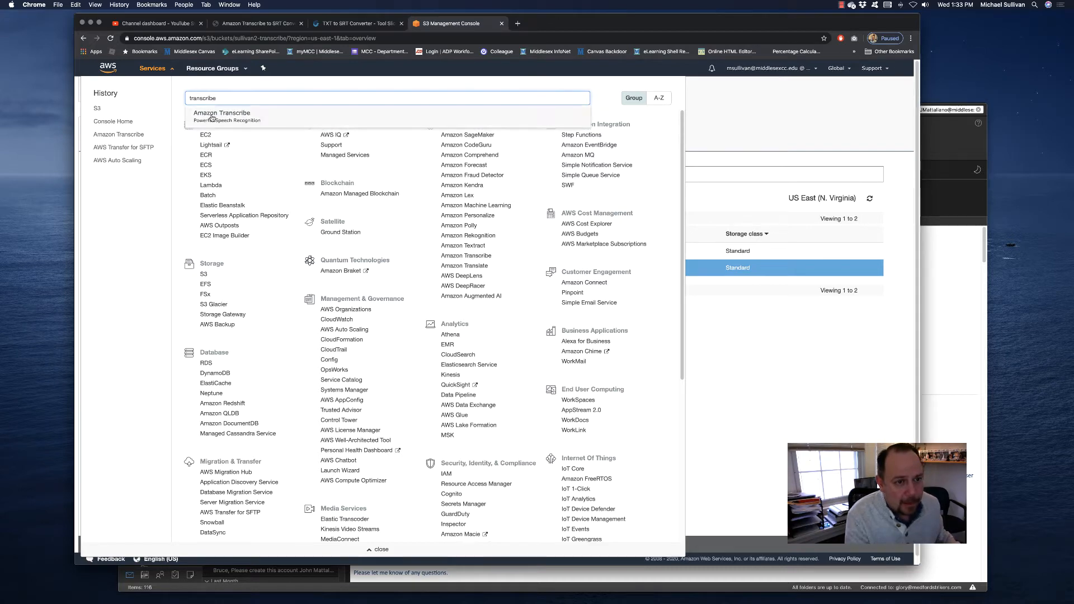
{"action": "left_click", "coordinate": [213, 115]}
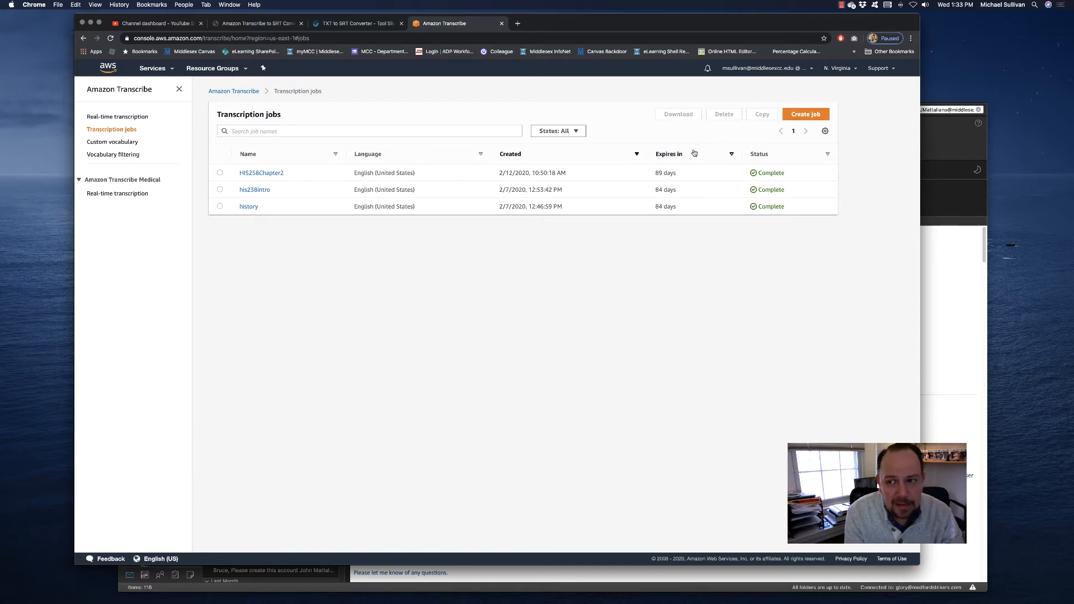
Create a transcription job named HIS258Chapter3 with the copied S3 path as input file location, keeping English (United States) and the default output settings
{"action": "left_click", "coordinate": [804, 115]}
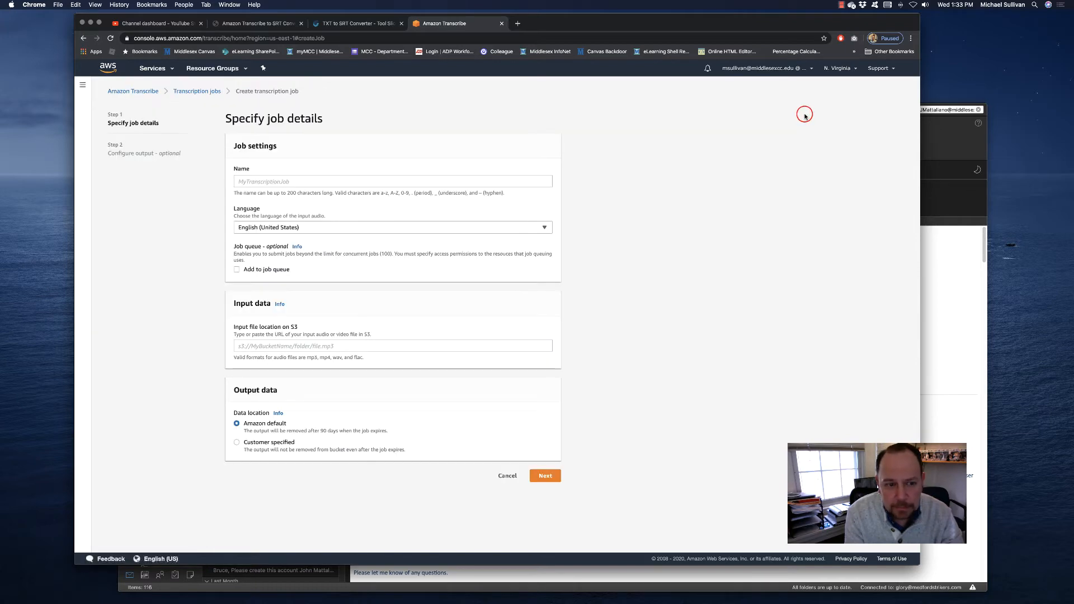
{"action": "left_click", "coordinate": [318, 183]}
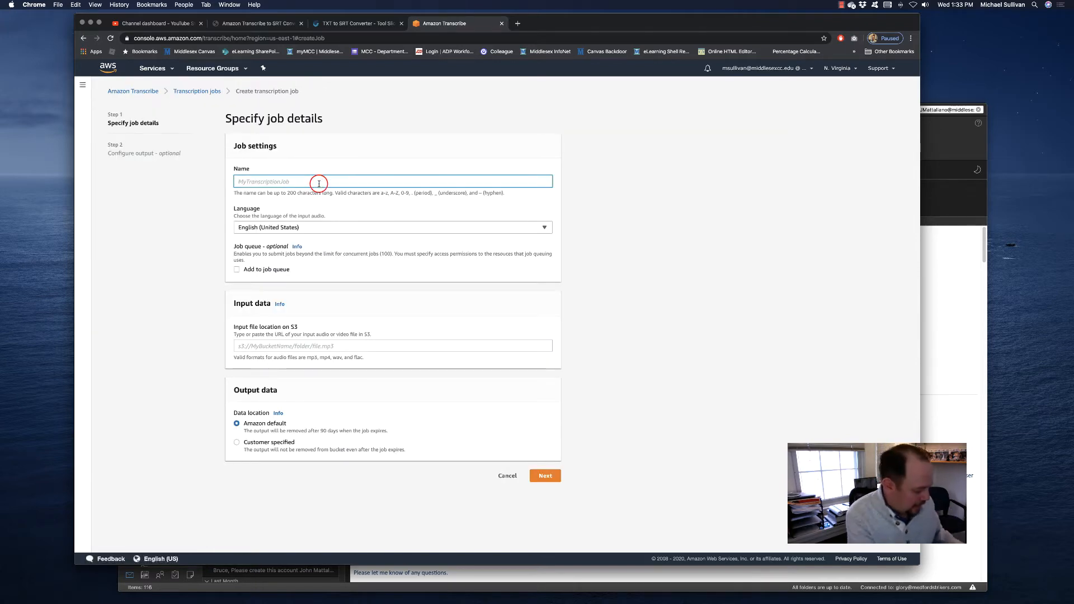
{"action": "type", "text": "HIS258Chapter3"}
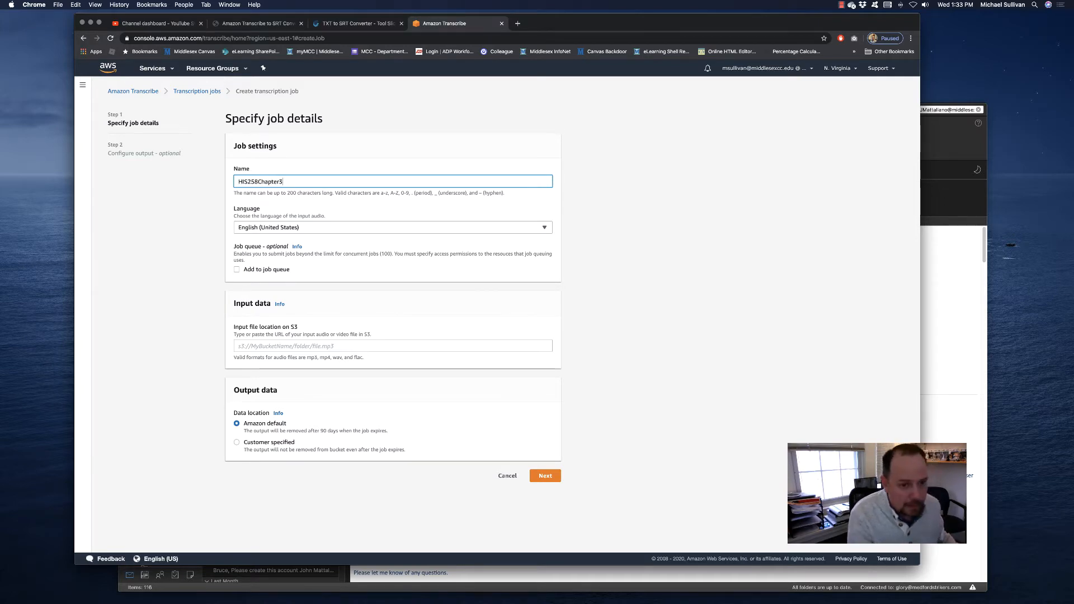
{"action": "left_click", "coordinate": [282, 347]}
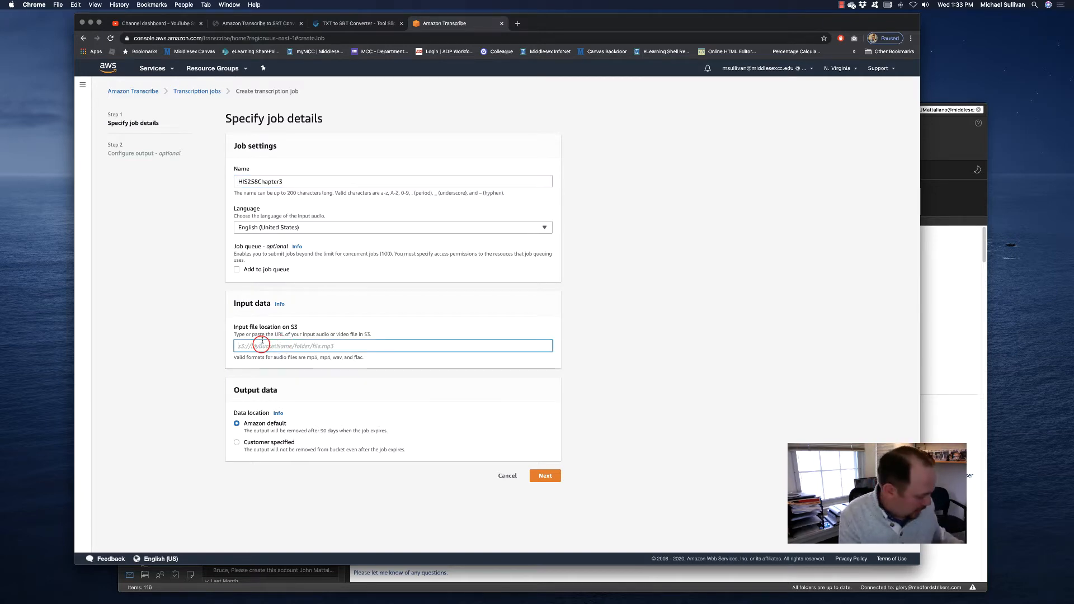
{"action": "key", "text": "super+v"}
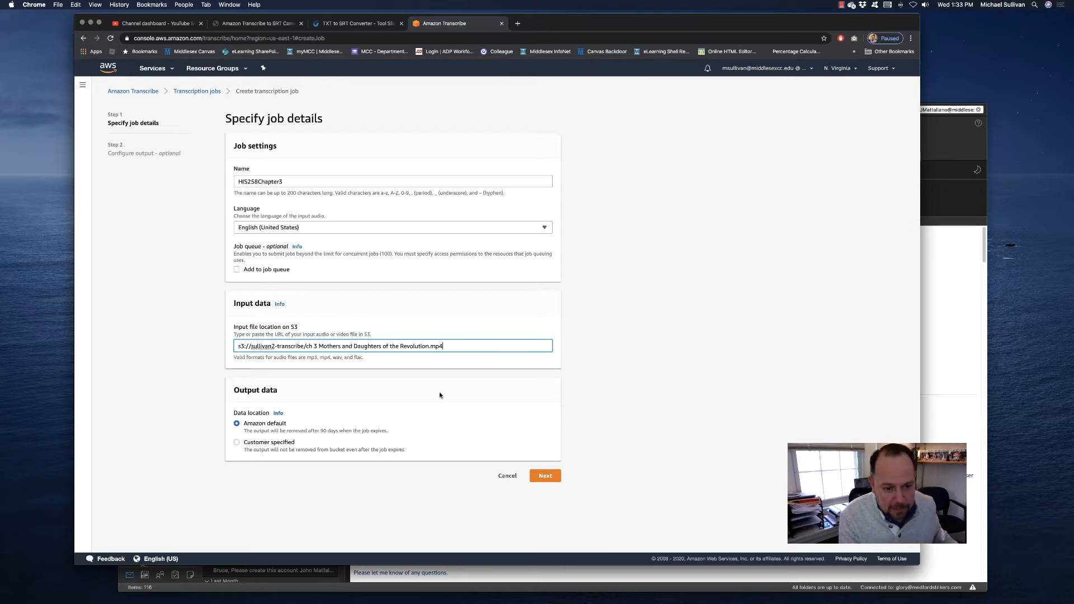
{"action": "left_click", "coordinate": [545, 475]}
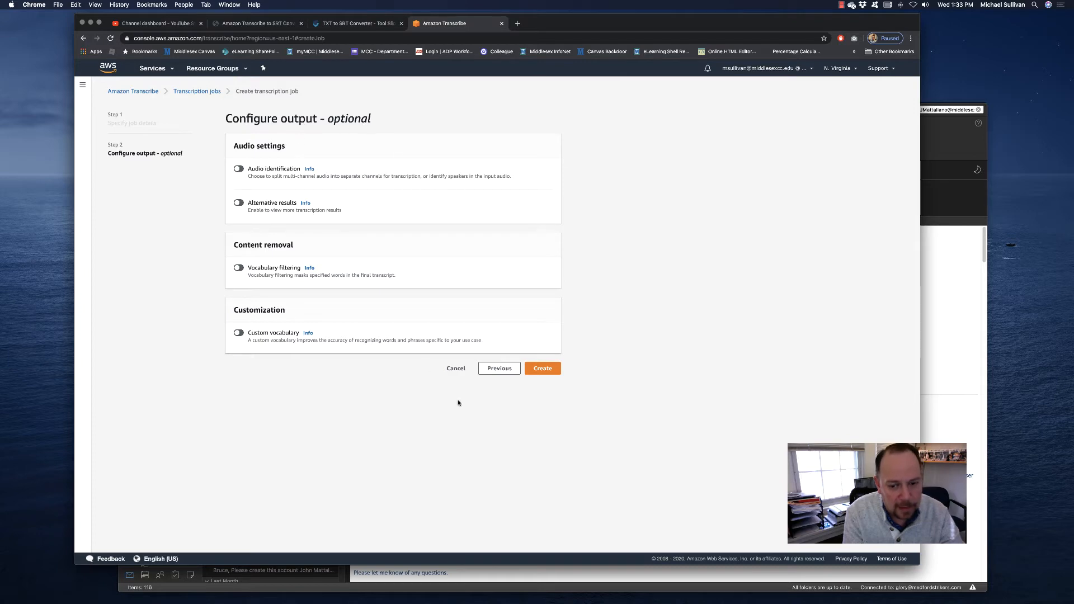
{"action": "left_click", "coordinate": [543, 368]}
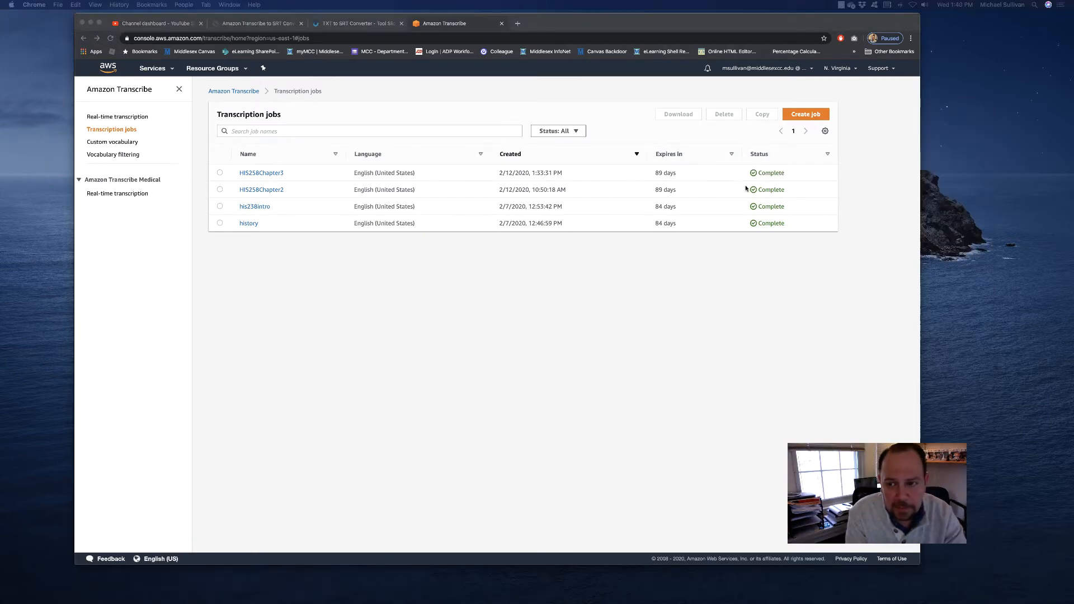
Check the HIS258Chapter3 job's details and download its transcript as chapter3.json into the Chapter 3 folder
{"action": "left_click", "coordinate": [266, 173]}
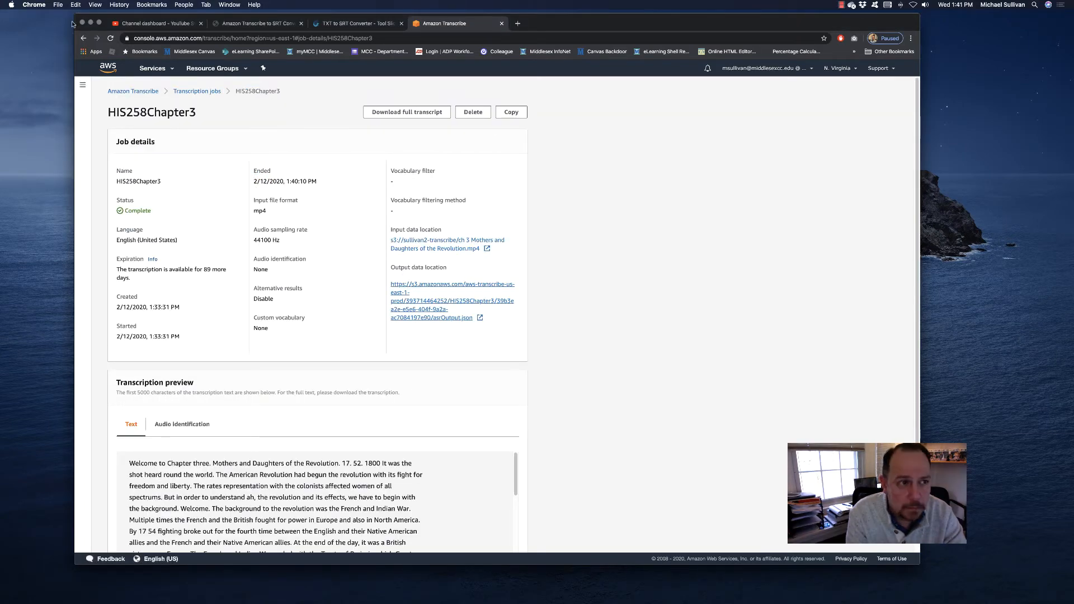
{"action": "left_click", "coordinate": [83, 38]}
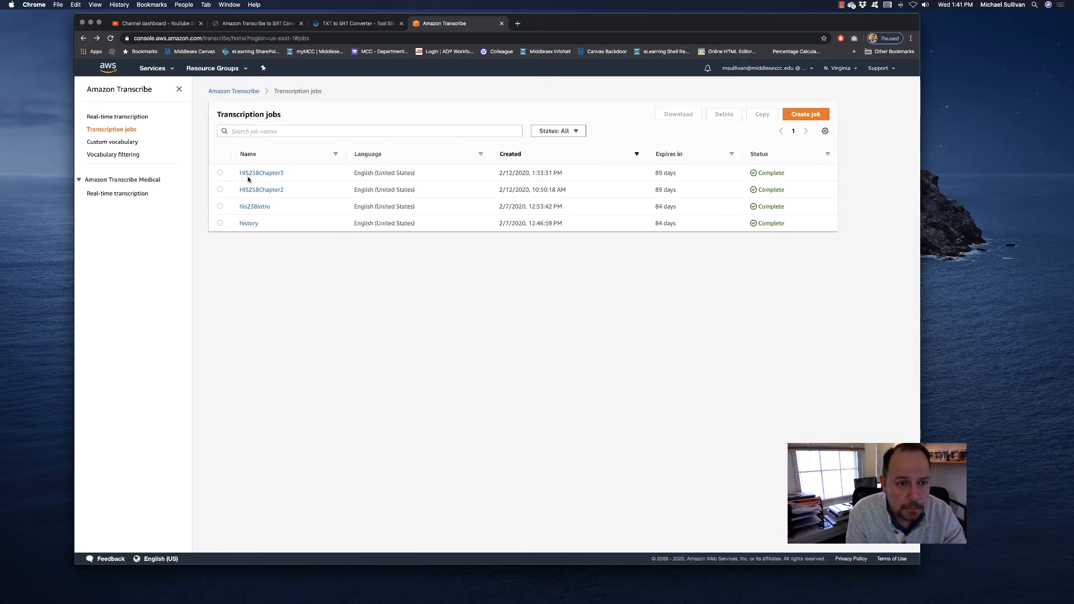
{"action": "left_click", "coordinate": [220, 173]}
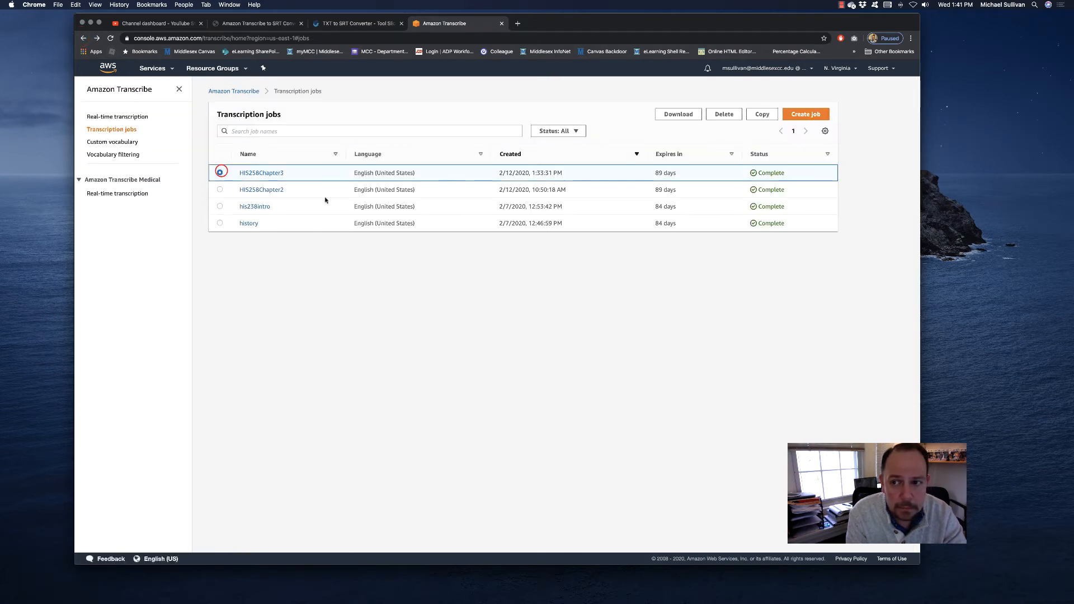
{"action": "left_click", "coordinate": [677, 115]}
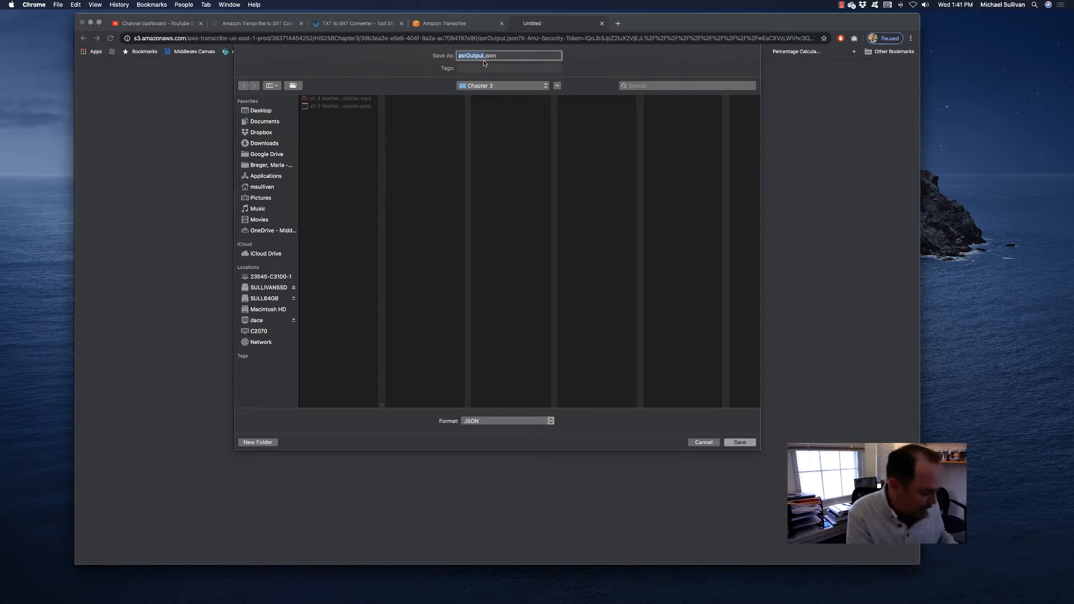
{"action": "type", "text": "chapter"}
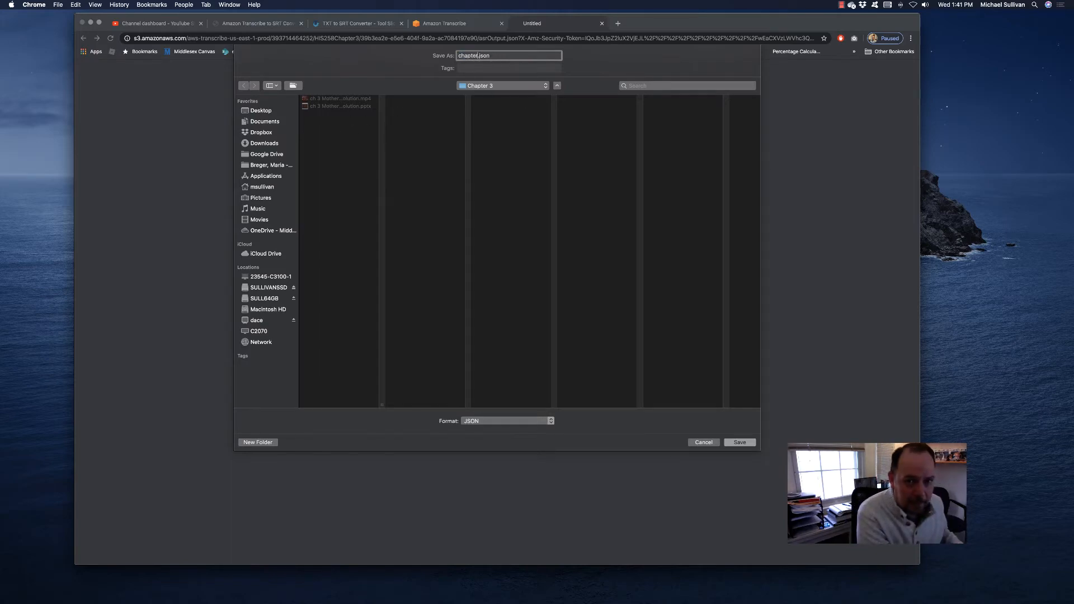
{"action": "type", "text": "3"}
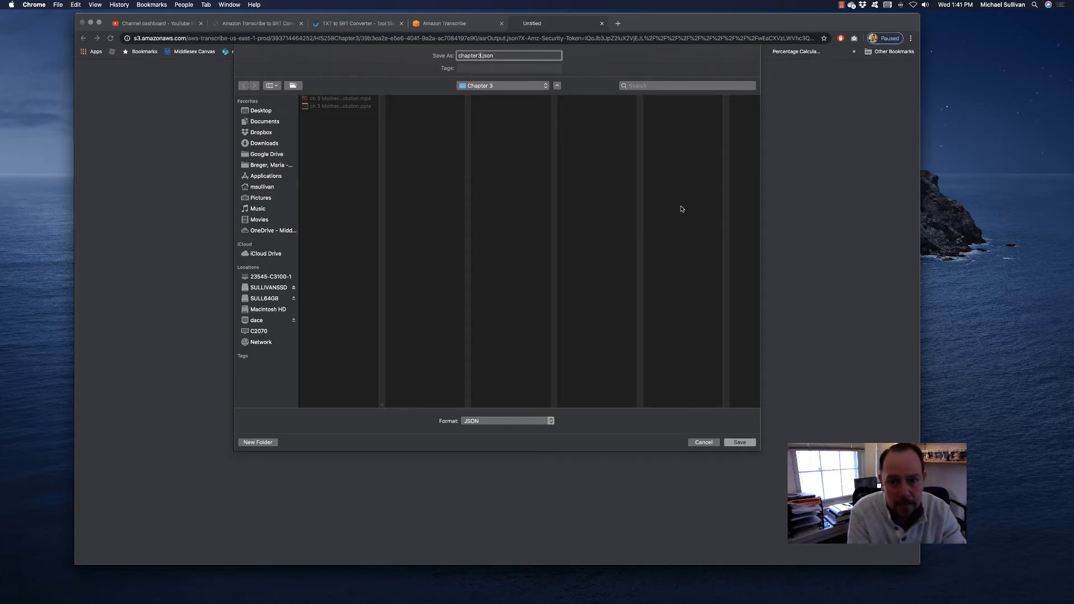
{"action": "left_click", "coordinate": [739, 442]}
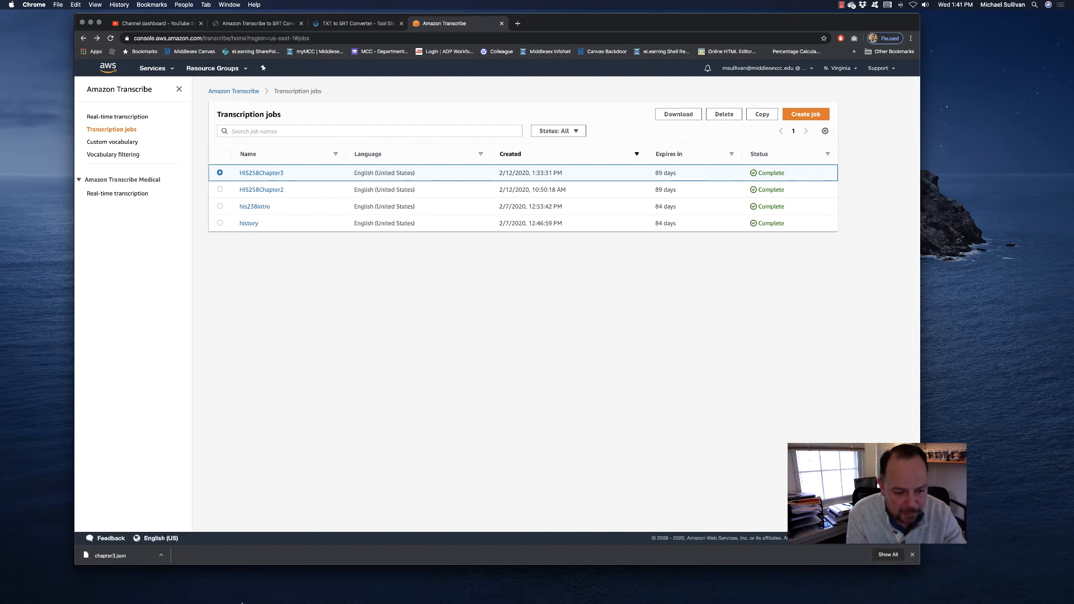
Launch TextEdit from the Applications folder and open chapter3.json from the Chapter 3 folder
{"action": "left_click", "coordinate": [262, 594]}
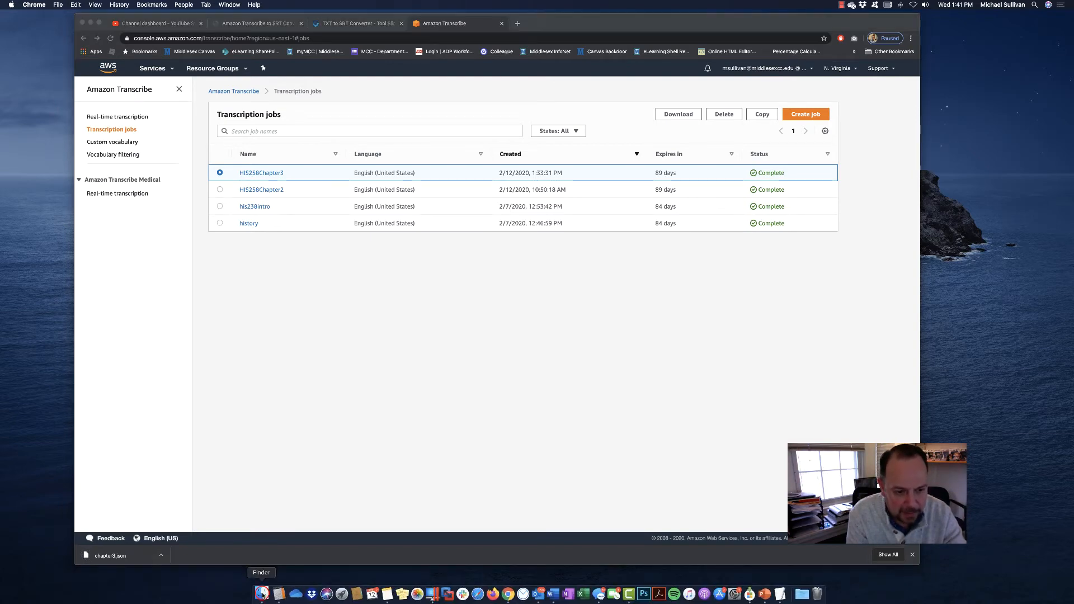
{"action": "left_click", "coordinate": [222, 201]}
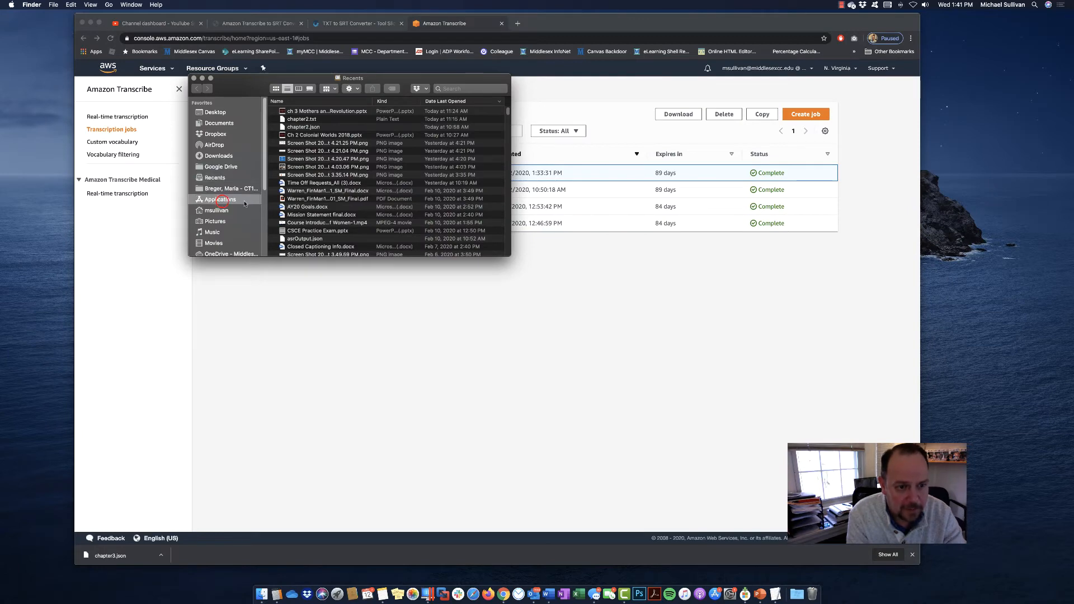
{"action": "scroll", "coordinate": [357, 221], "scroll_direction": "down", "scroll_amount": 15}
{"action": "double_click", "coordinate": [328, 199]}
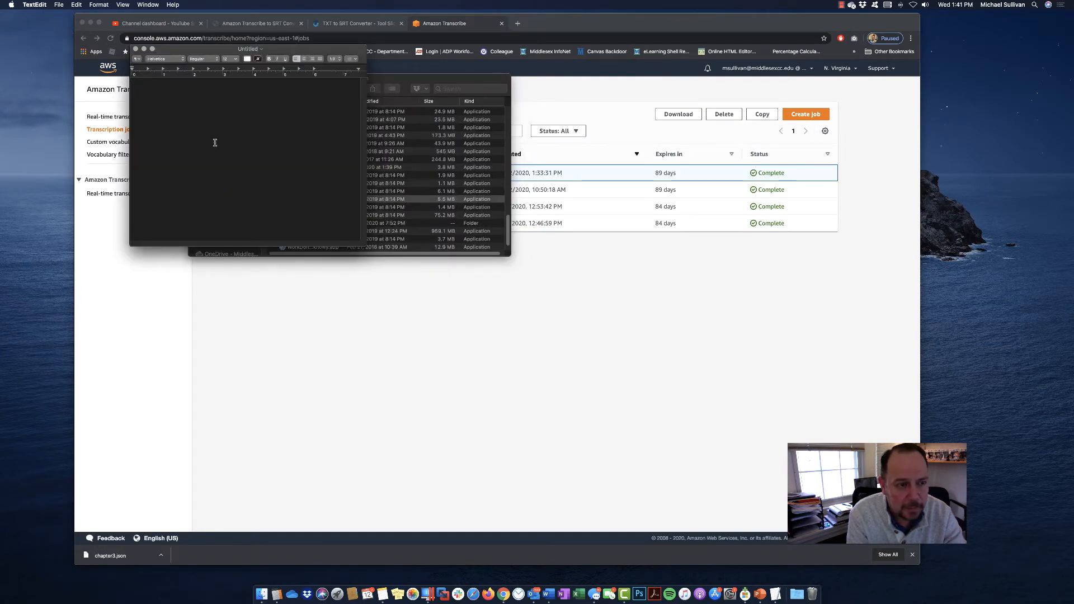
{"action": "left_click", "coordinate": [59, 4]}
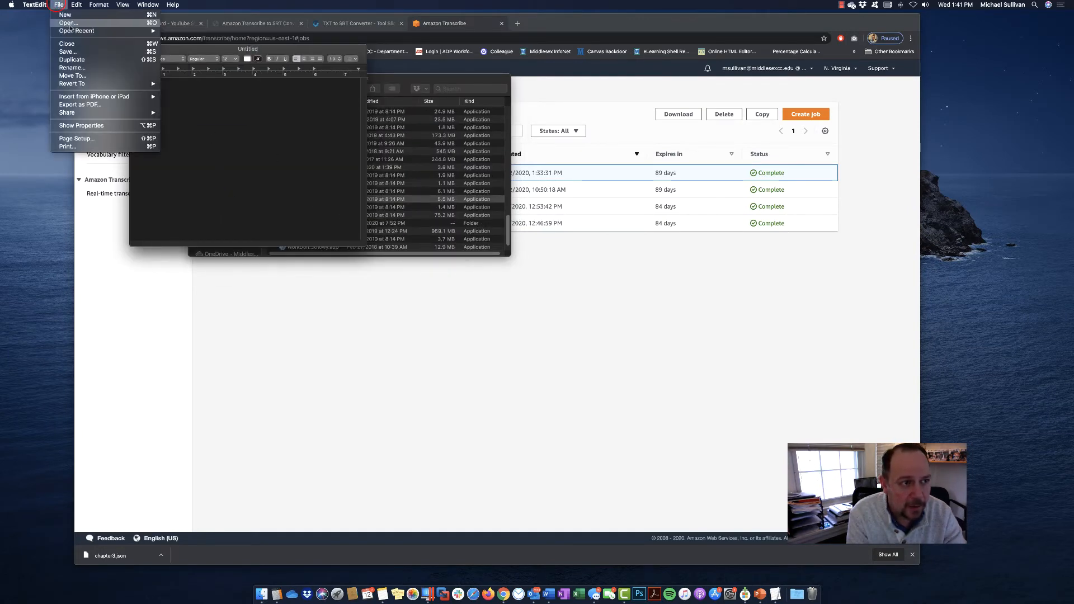
{"action": "left_click", "coordinate": [69, 23]}
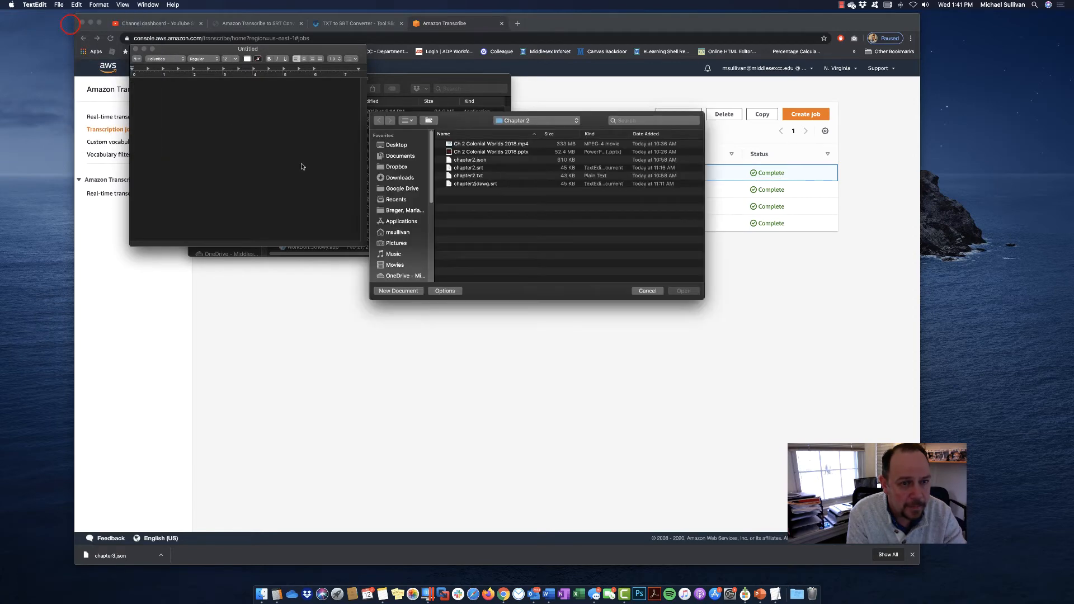
{"action": "left_click", "coordinate": [555, 121]}
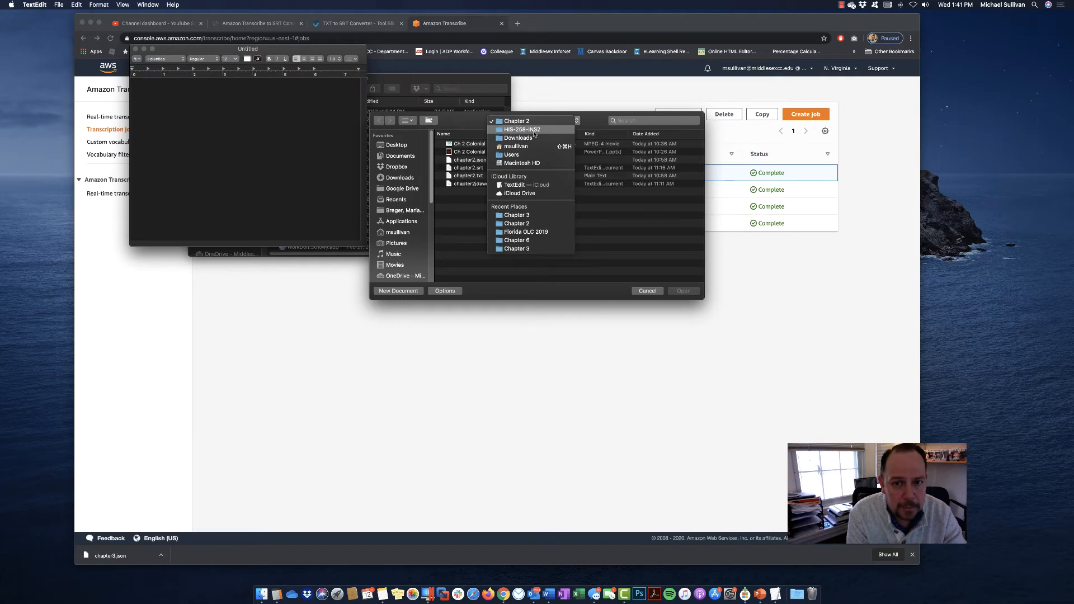
{"action": "left_click", "coordinate": [516, 215]}
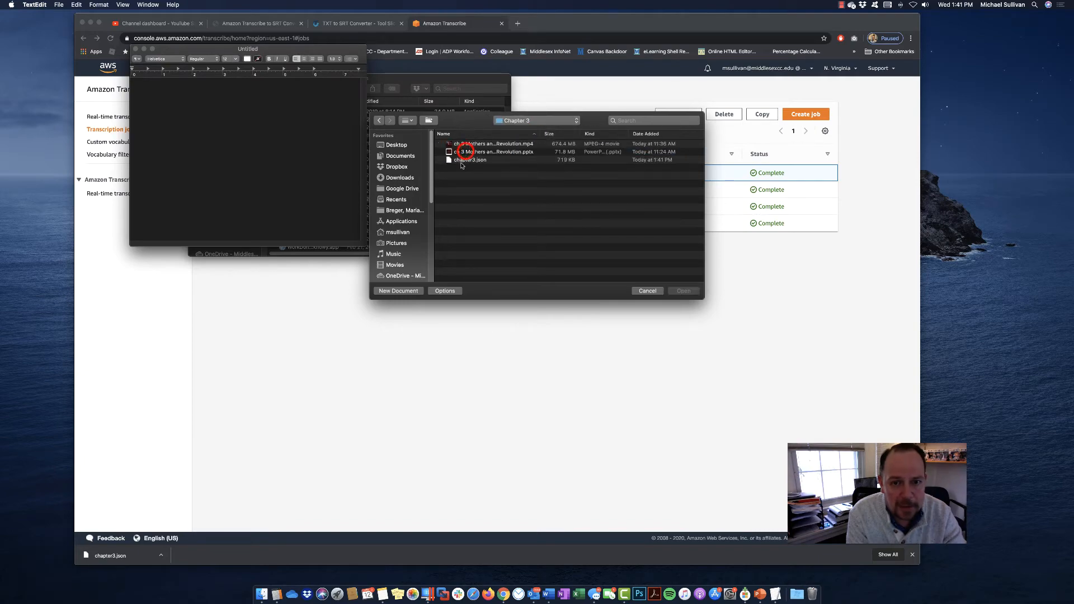
{"action": "double_click", "coordinate": [463, 160]}
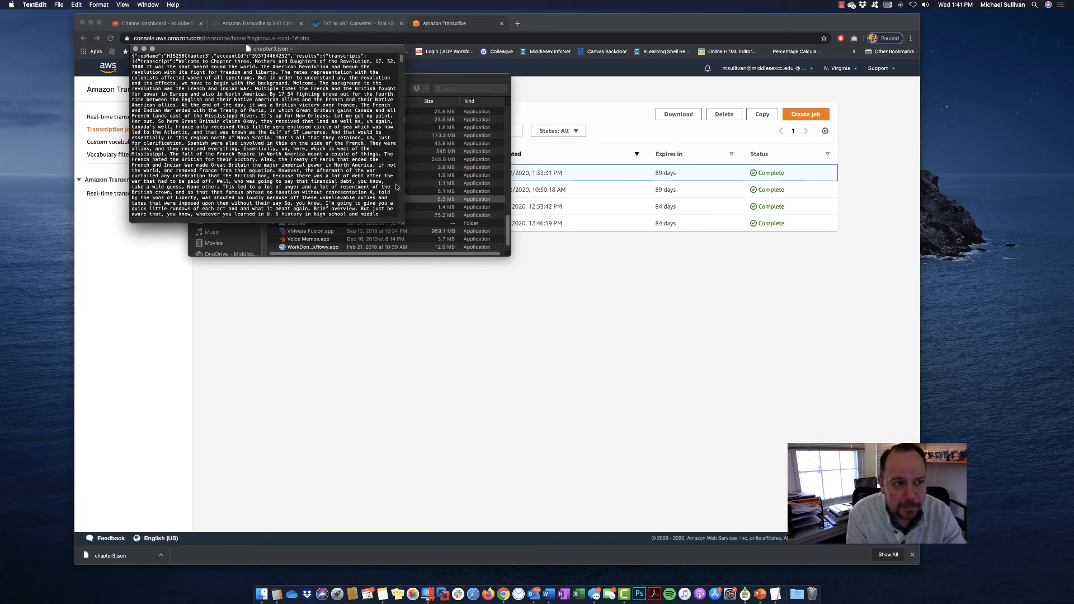
Copy the entire chapter3.json text into the Amazon Transcribe JSON to SRT converter page and create the SRT with a break after 10 words
{"action": "scroll", "coordinate": [309, 102], "scroll_direction": "down", "scroll_amount": 15}
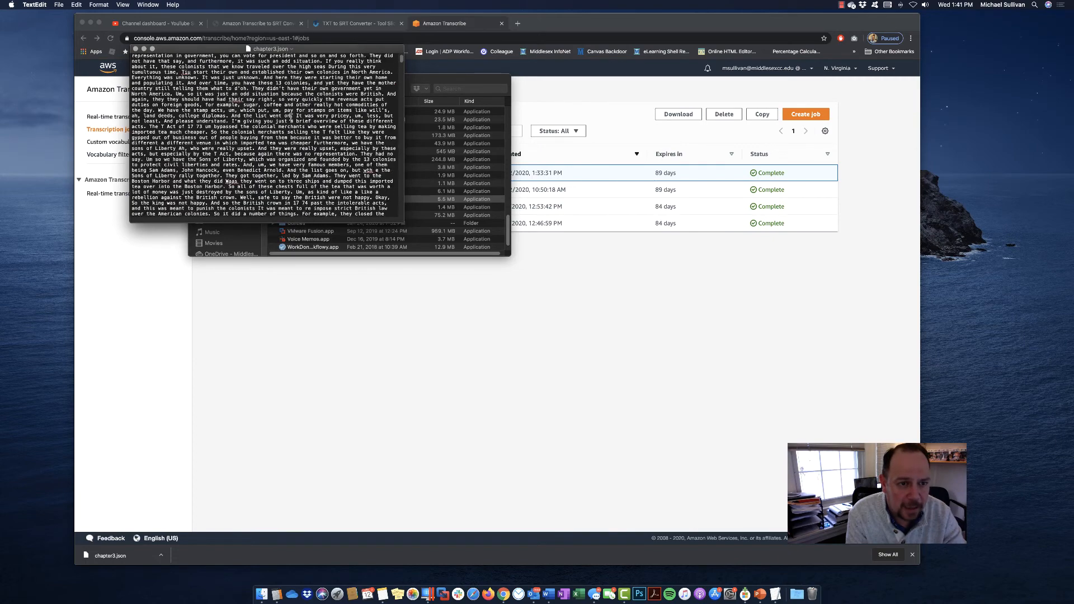
{"action": "scroll", "coordinate": [290, 117], "scroll_direction": "up", "scroll_amount": 15}
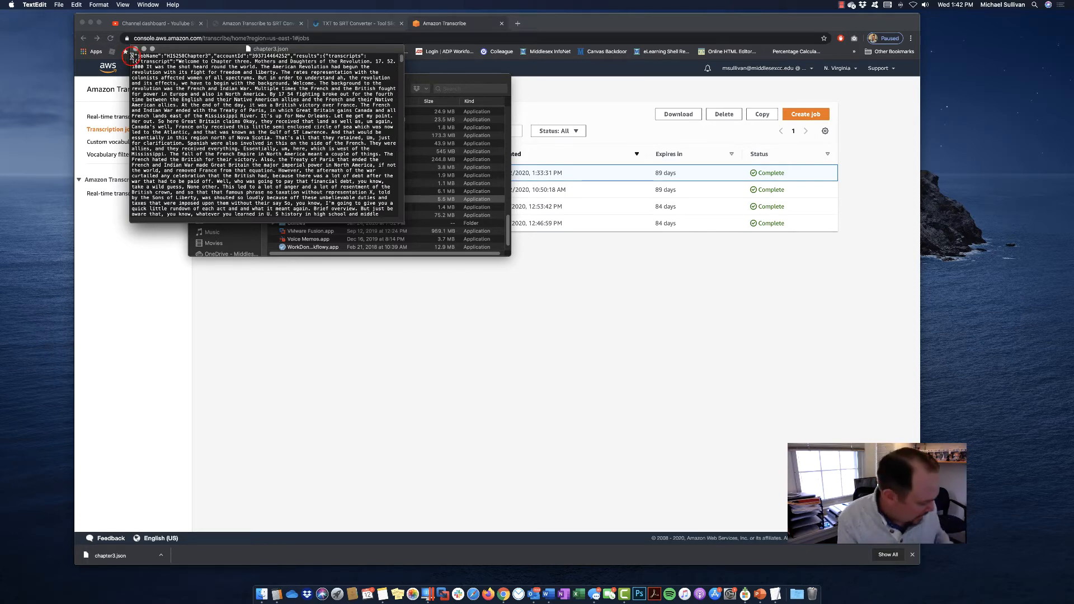
{"action": "key", "text": "super+a"}
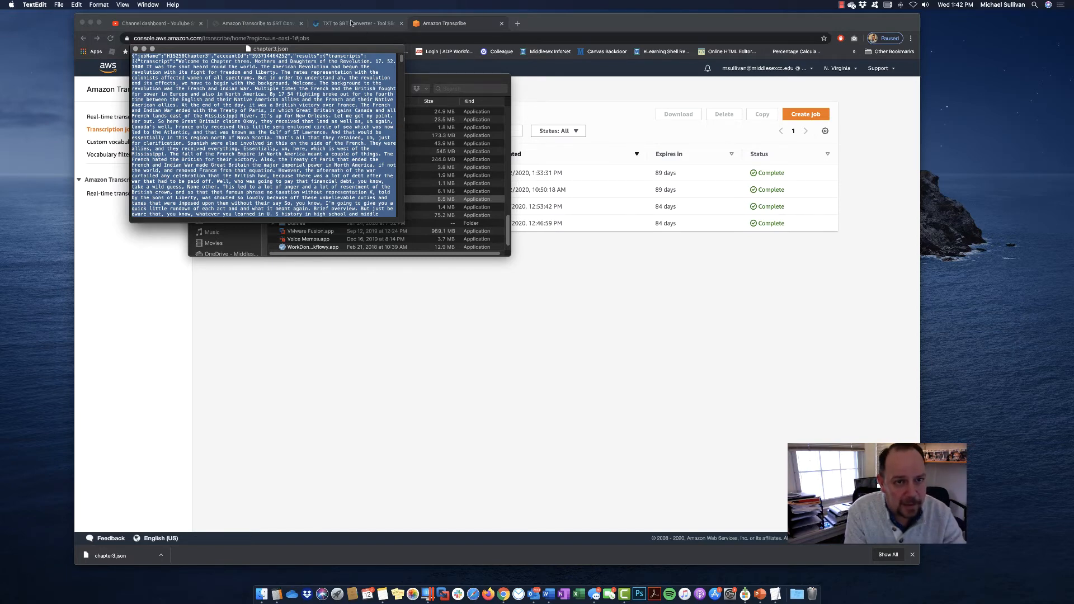
{"action": "left_click", "coordinate": [233, 21]}
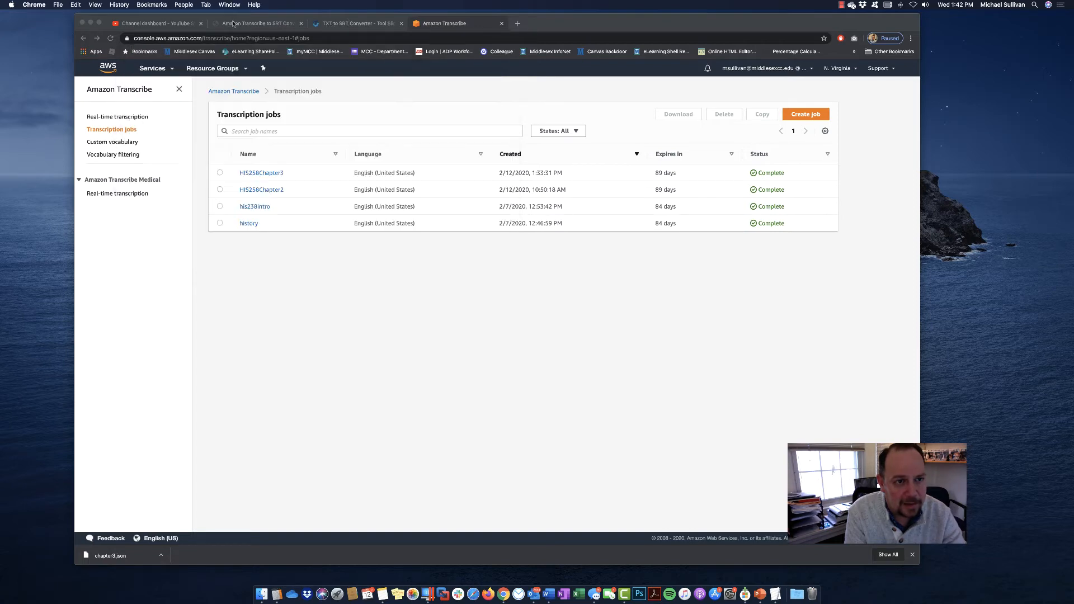
{"action": "left_click", "coordinate": [365, 118]}
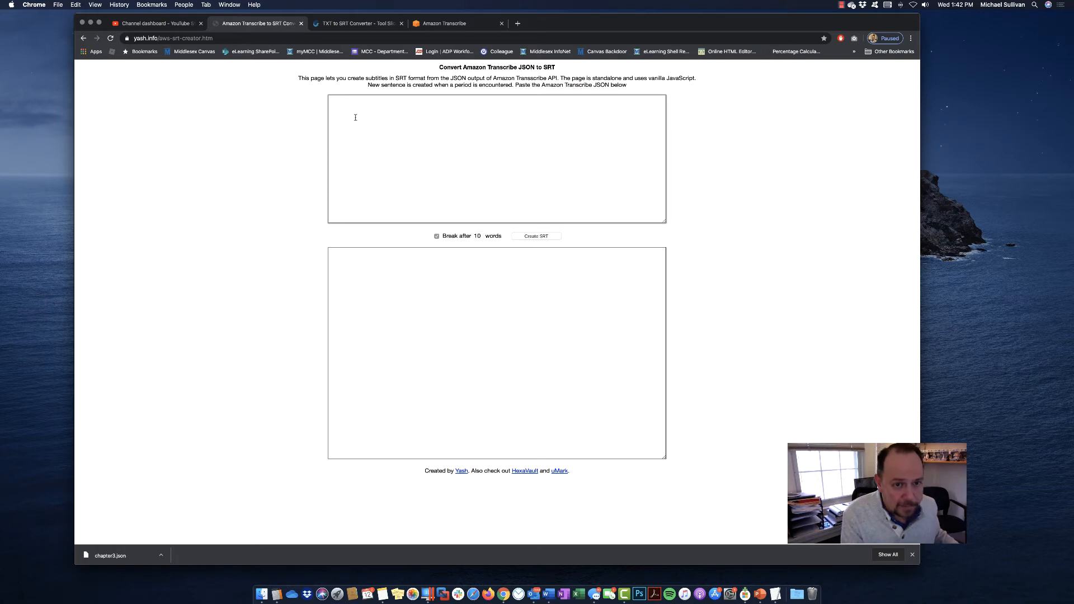
{"action": "key", "text": "super+v"}
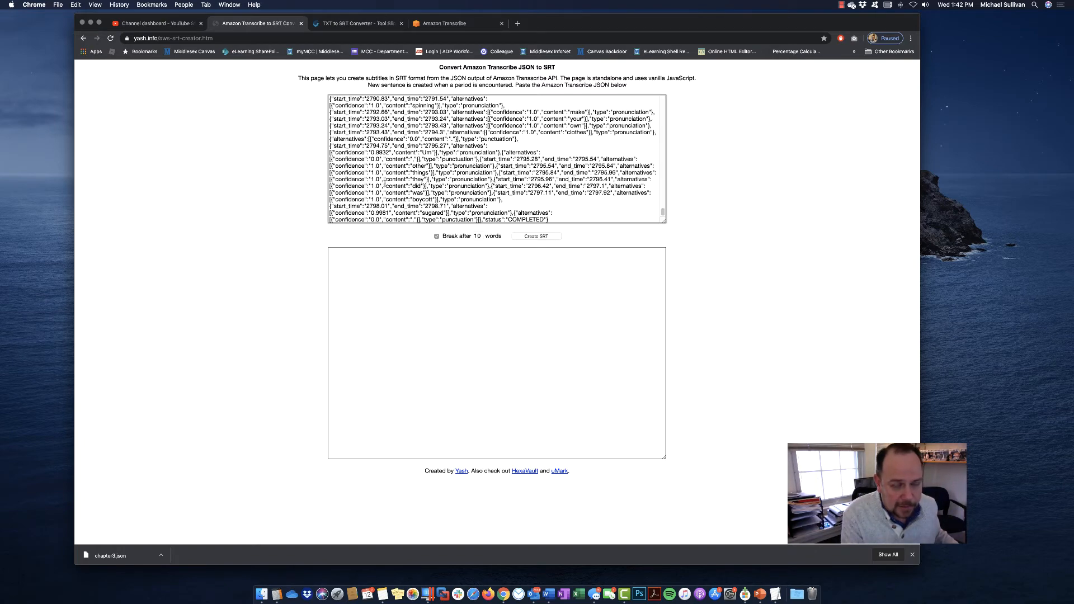
{"action": "left_click", "coordinate": [529, 237]}
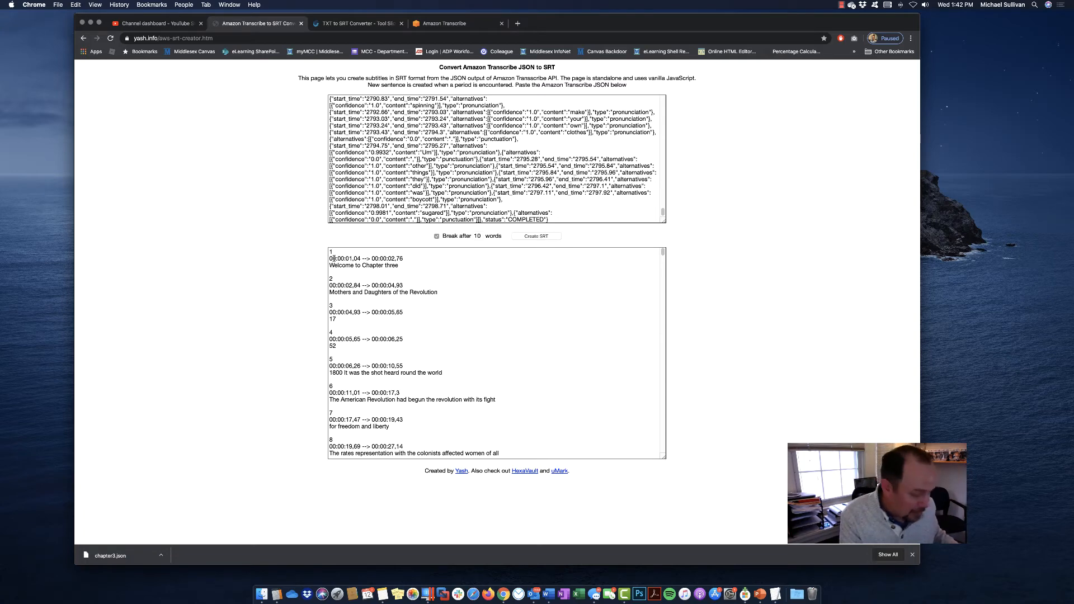
Copy all of the generated SRT text and paste it into a new TextEdit document
{"action": "key", "text": "super+a"}
{"action": "left_click", "coordinate": [367, 277]}
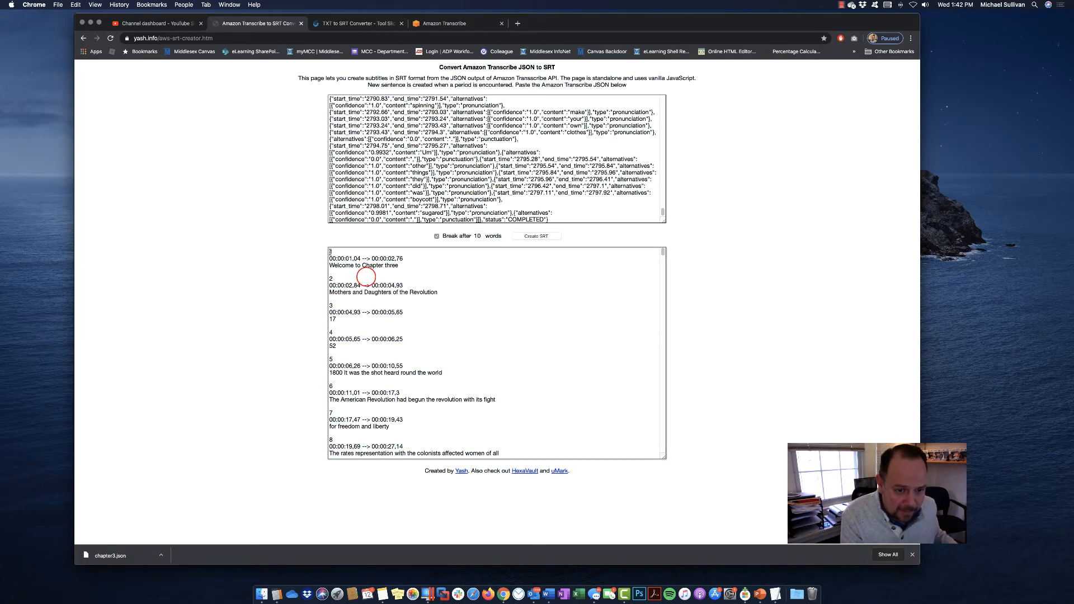
{"action": "left_click", "coordinate": [330, 252]}
{"action": "key", "text": "super+a"}
{"action": "key", "text": "super+c"}
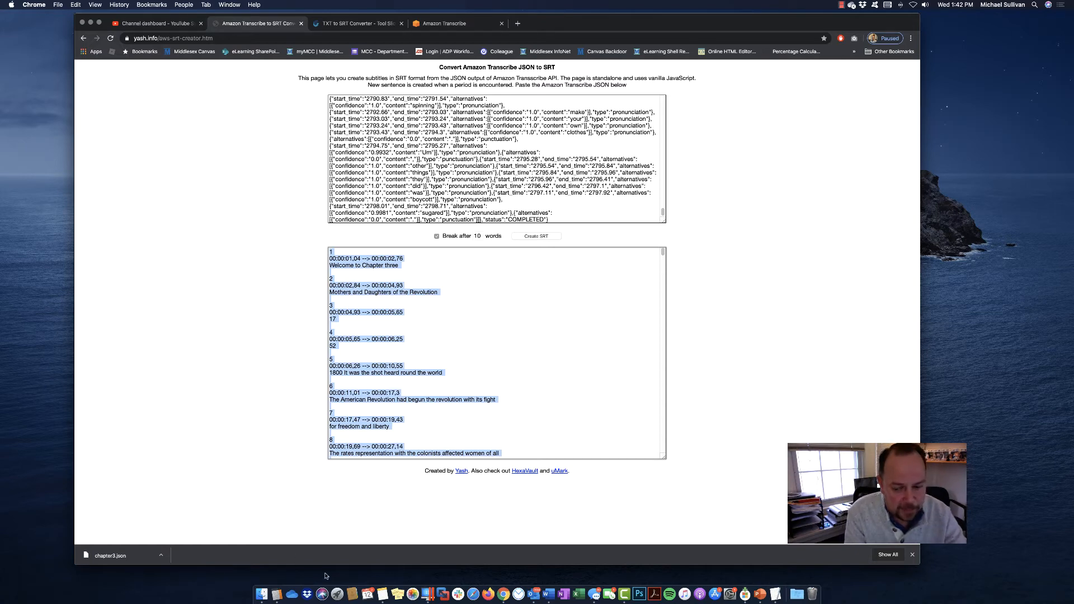
{"action": "left_click", "coordinate": [774, 594]}
{"action": "key", "text": "super+n"}
{"action": "left_click", "coordinate": [199, 121]}
{"action": "key", "text": "super+v"}
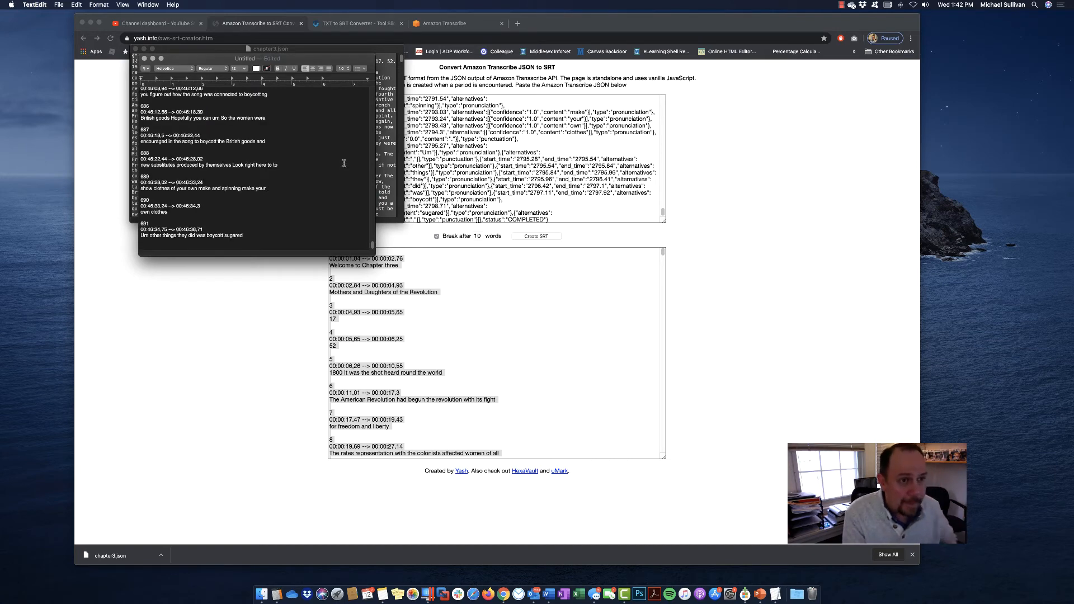
Save the pasted captions in the Chapter 3 folder and rename the file chapter3.txt, accepting the .txt extension
{"action": "left_click", "coordinate": [58, 4]}
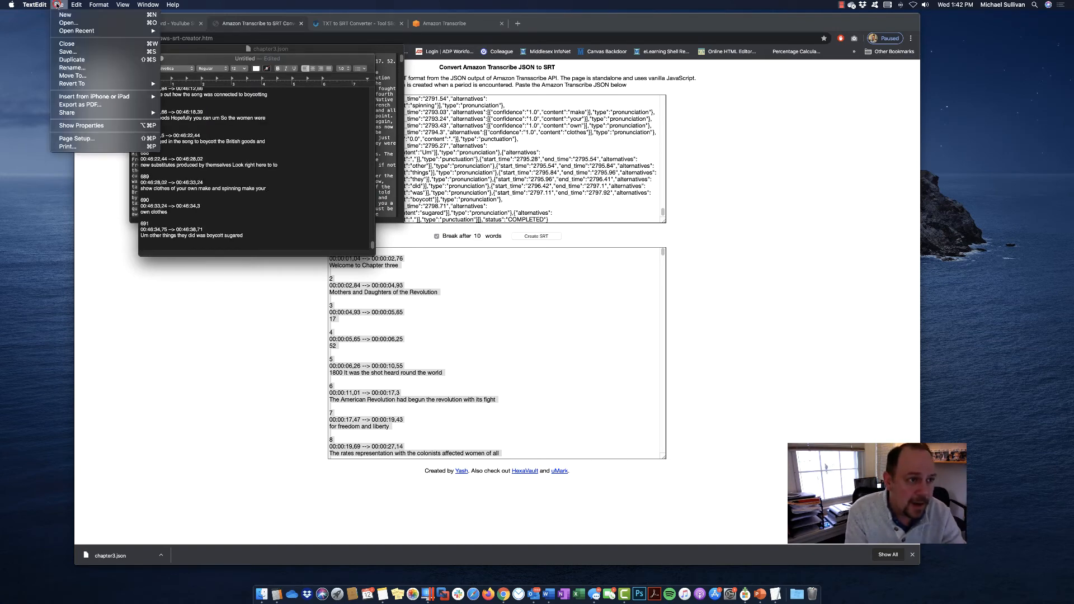
{"action": "left_click", "coordinate": [66, 51]}
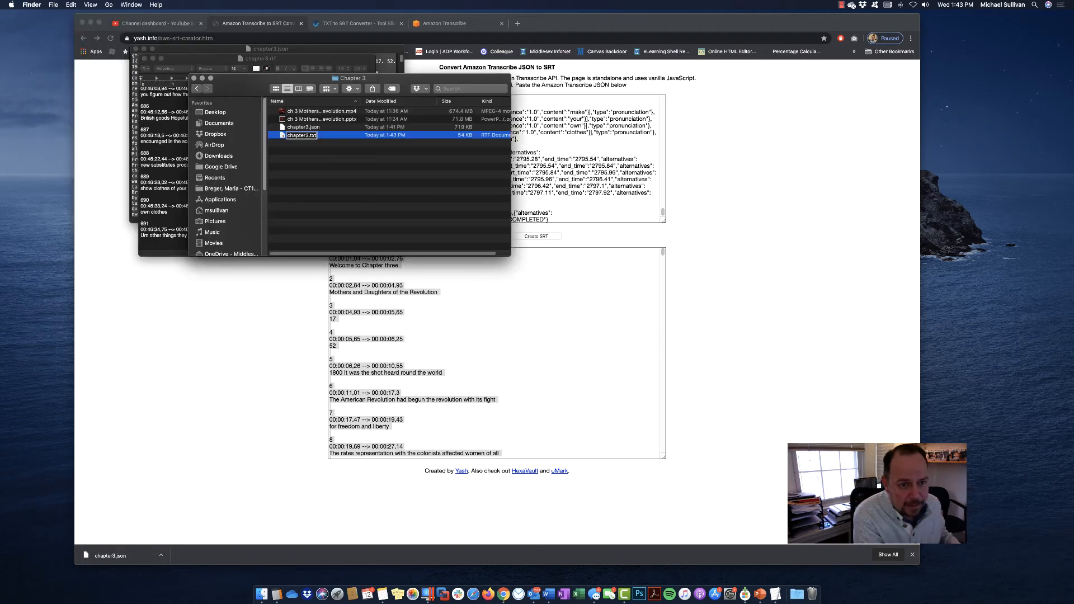
{"action": "key", "text": "Return"}
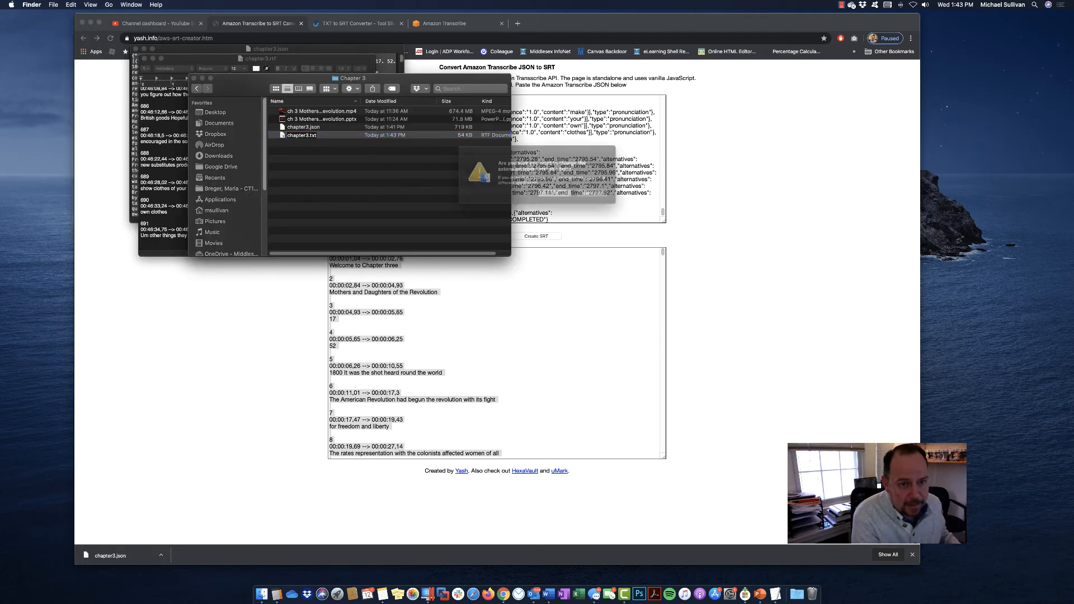
{"action": "left_click", "coordinate": [598, 195]}
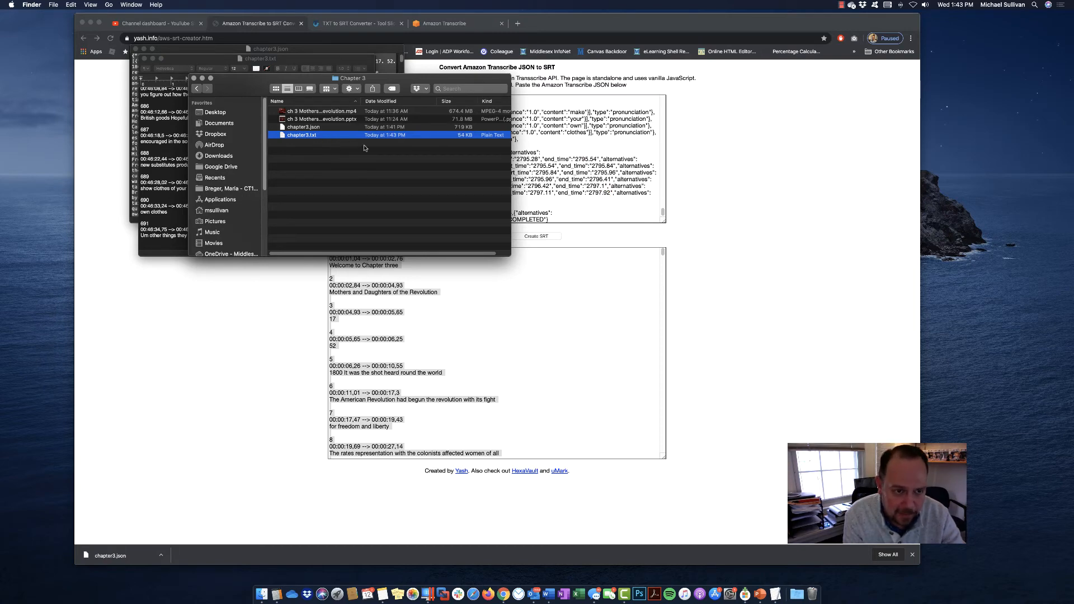
Copy all the text of chapter3.txt and paste it into the input of ToolSlick's TXT to SRT Converter
{"action": "double_click", "coordinate": [308, 139]}
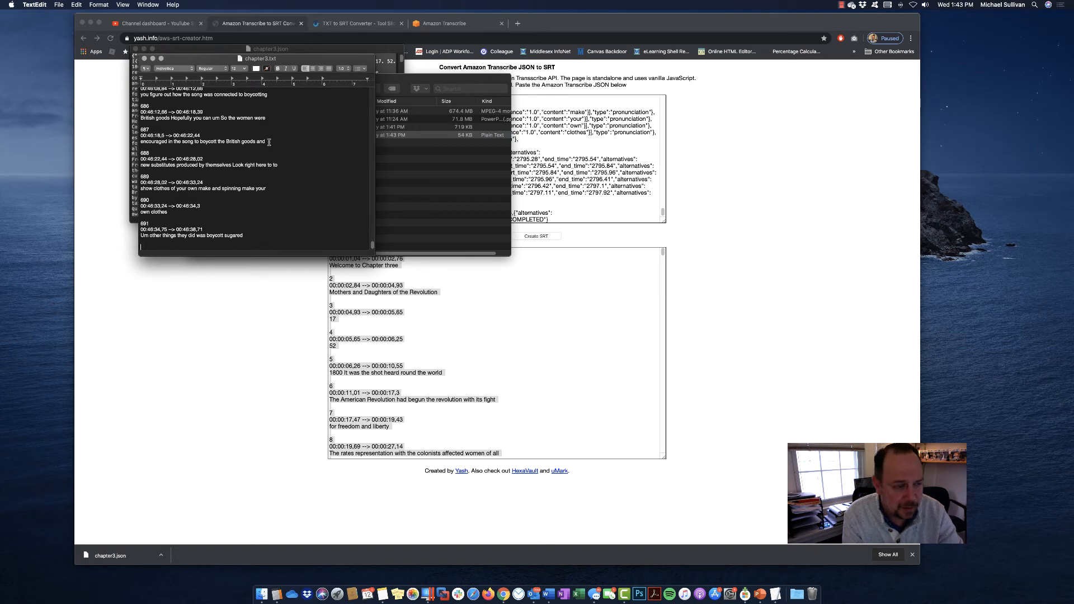
{"action": "key", "text": "super+a"}
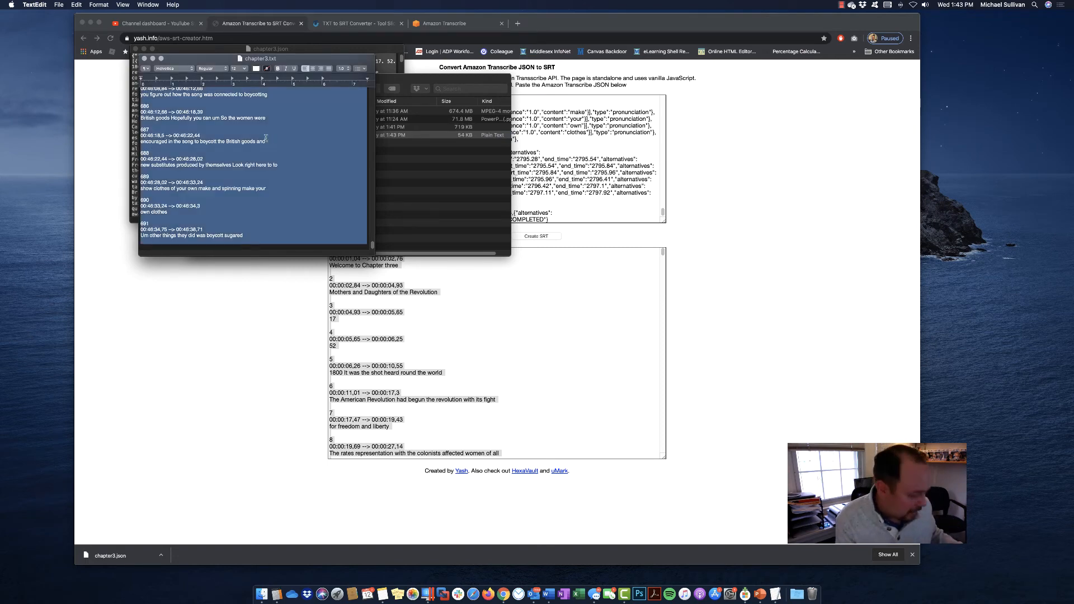
{"action": "key", "text": "super+c"}
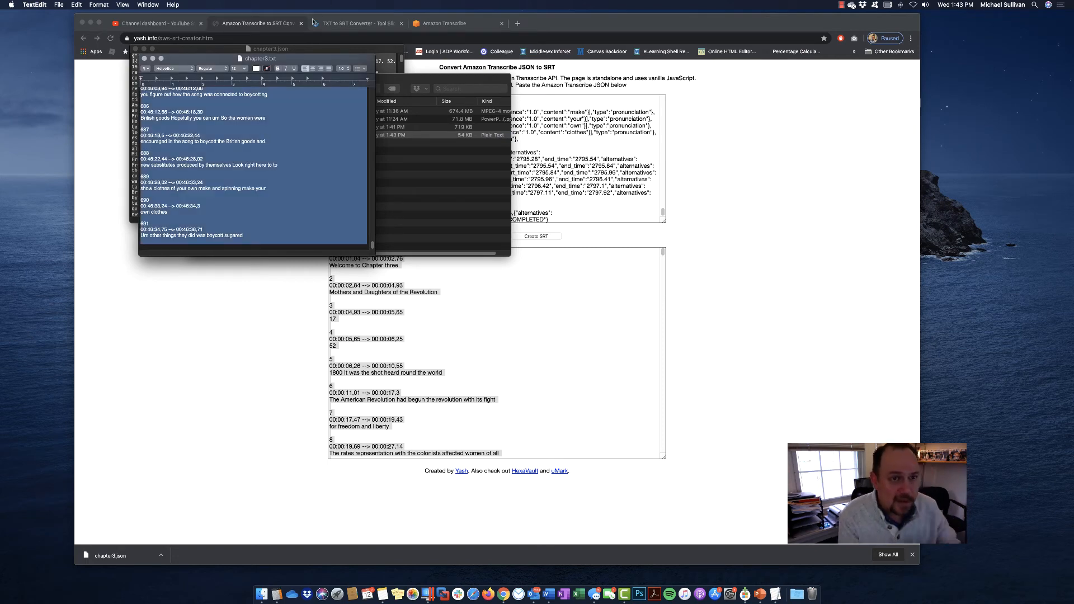
{"action": "left_click", "coordinate": [353, 22]}
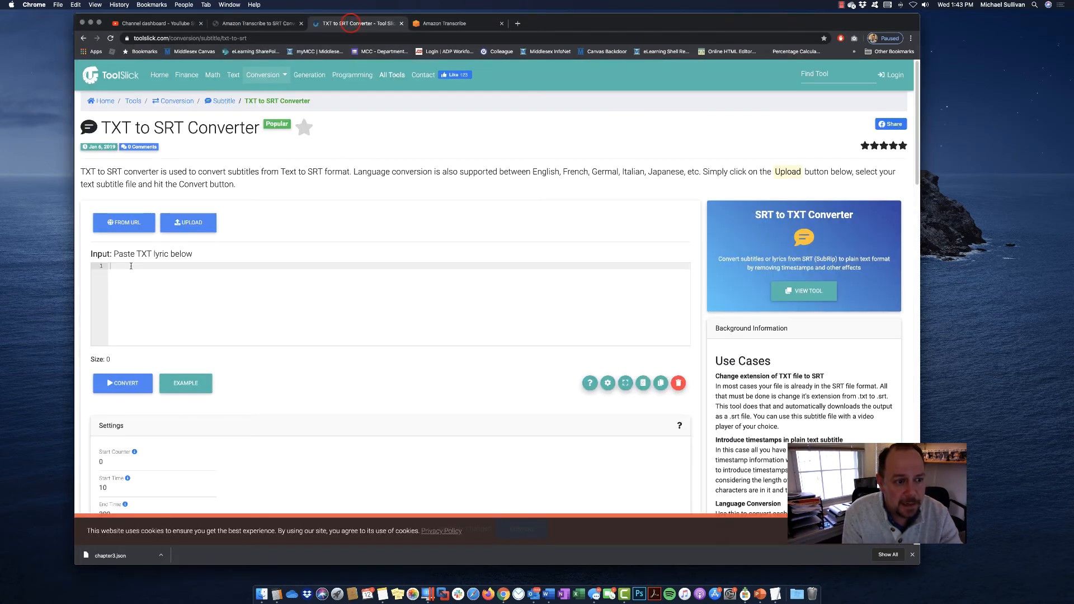
{"action": "left_click", "coordinate": [123, 278]}
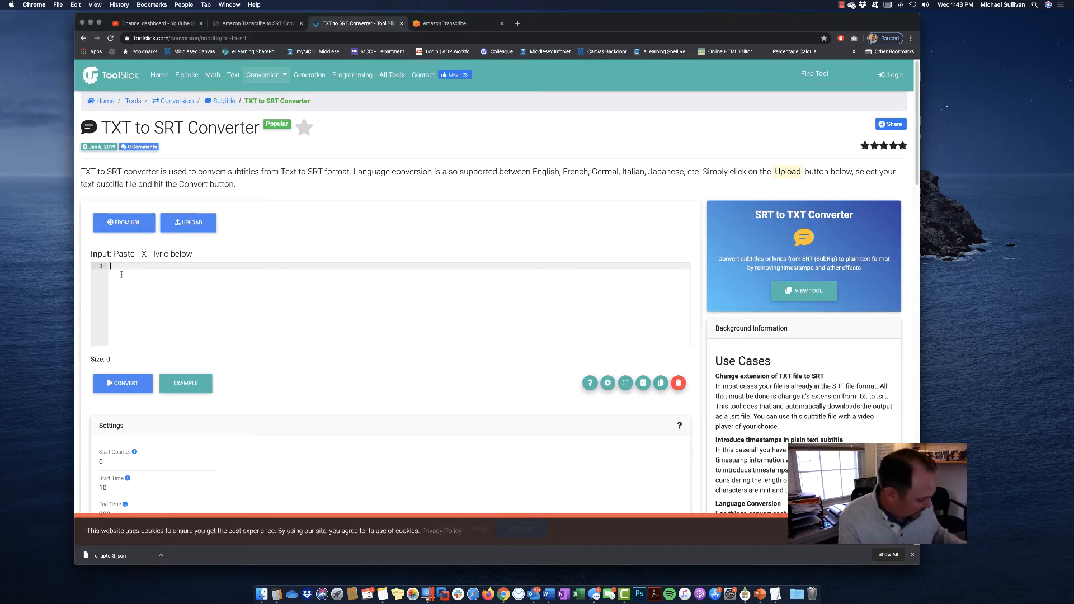
{"action": "key", "text": "super+v"}
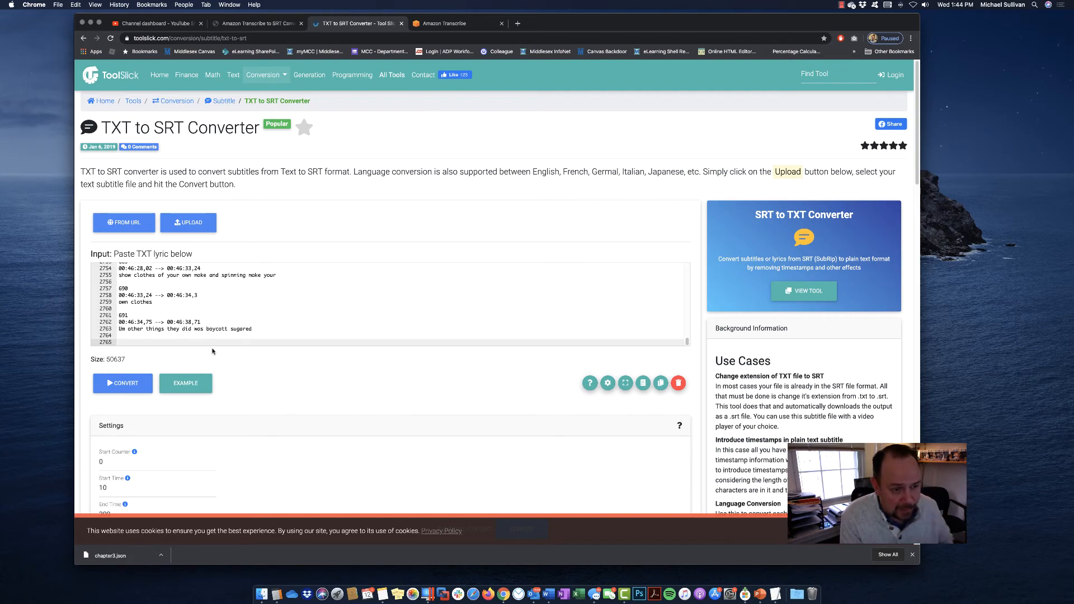
Convert the pasted captions to SRT and save the output as chapter3.srt in the Chapter 3 folder
{"action": "left_click", "coordinate": [127, 384]}
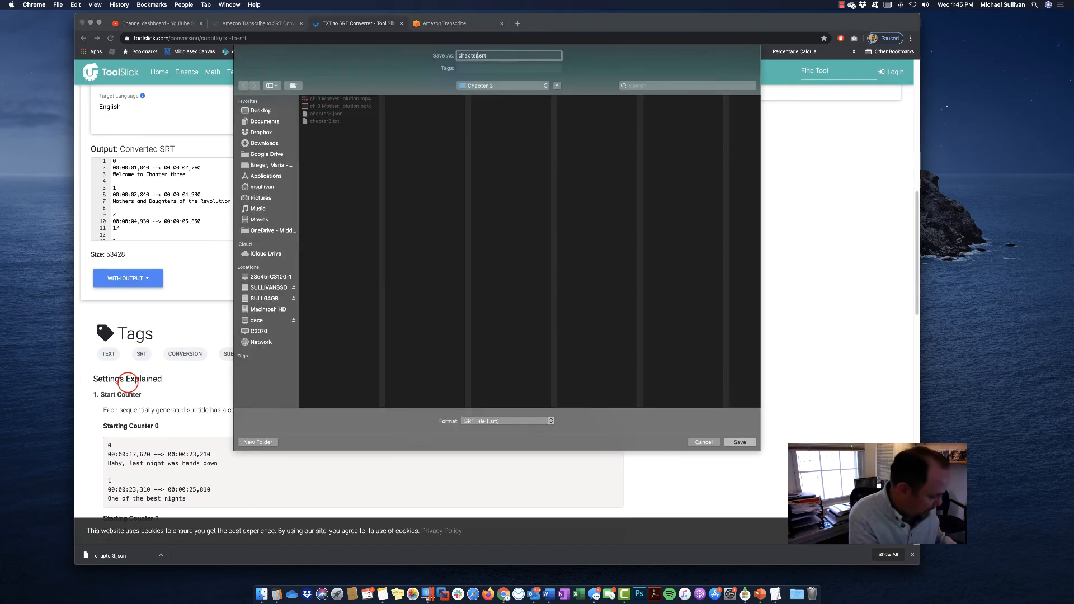
{"action": "type", "text": "3"}
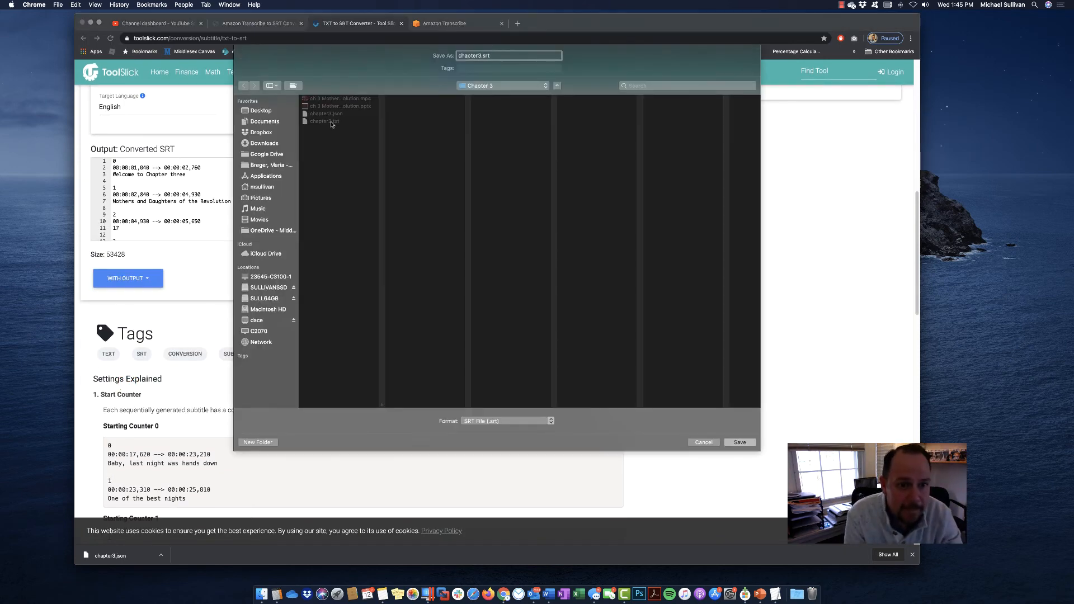
{"action": "left_click", "coordinate": [739, 442]}
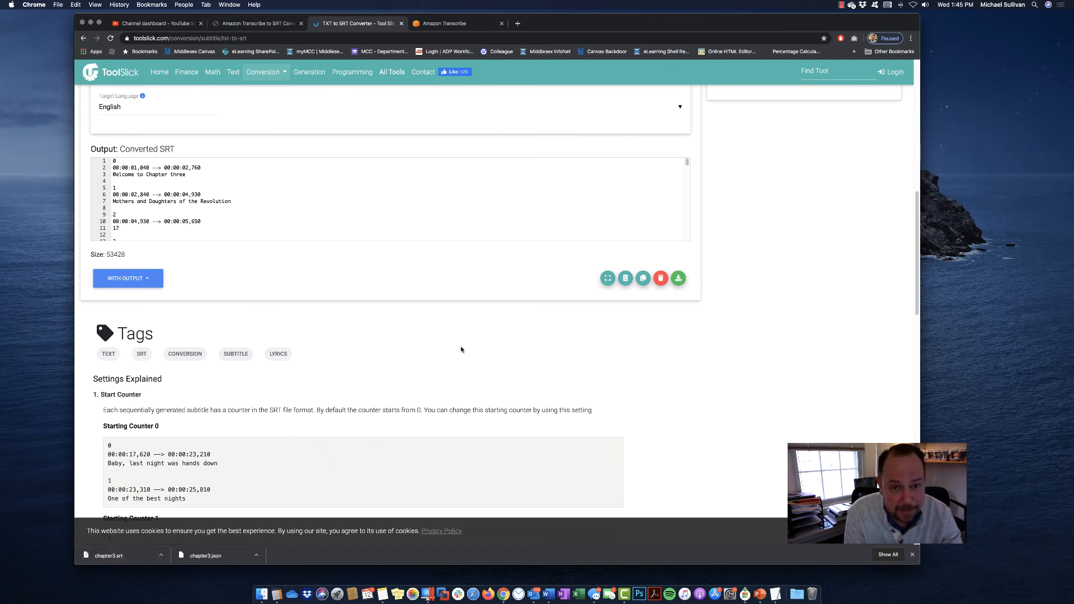
Upload the chapter 3 Mothers and Daughters of the Revolution MP4 from the Chapter 3 folder as a new video in YouTube Studio
{"action": "left_click", "coordinate": [140, 25]}
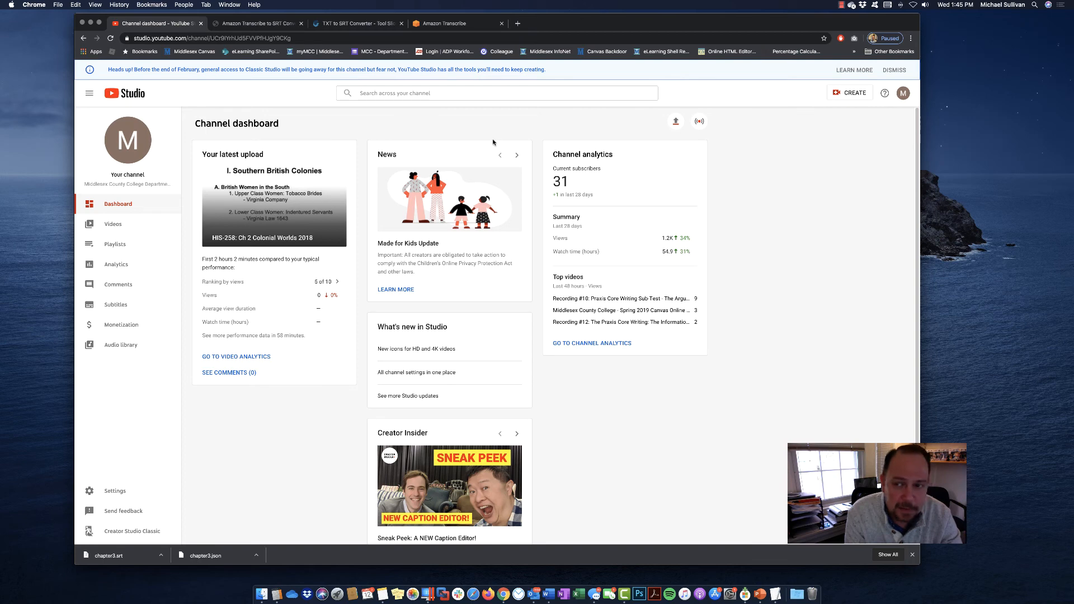
{"action": "left_click", "coordinate": [851, 95]}
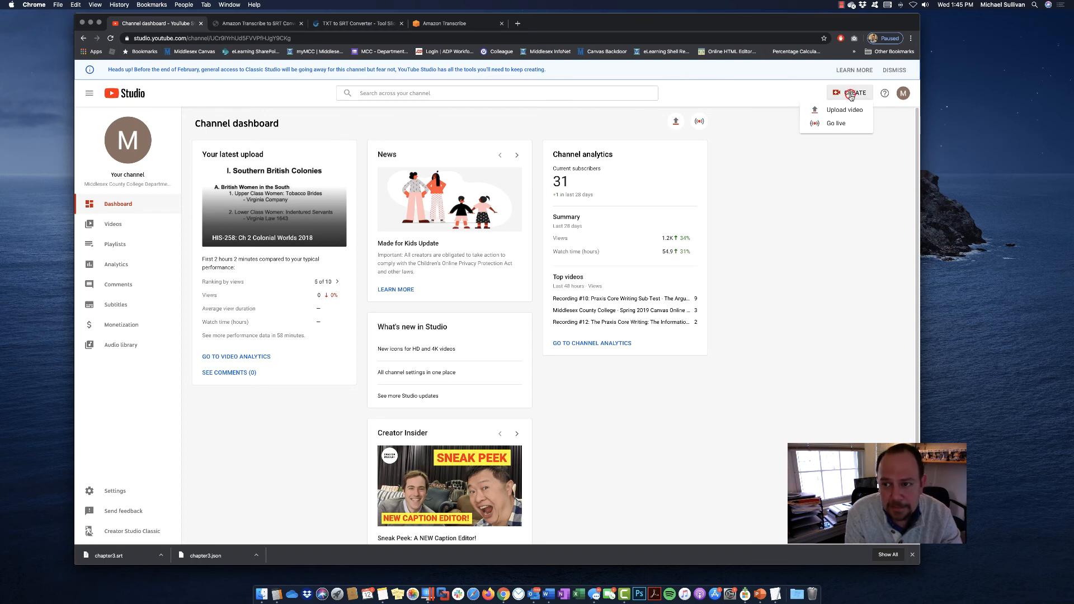
{"action": "left_click", "coordinate": [839, 112]}
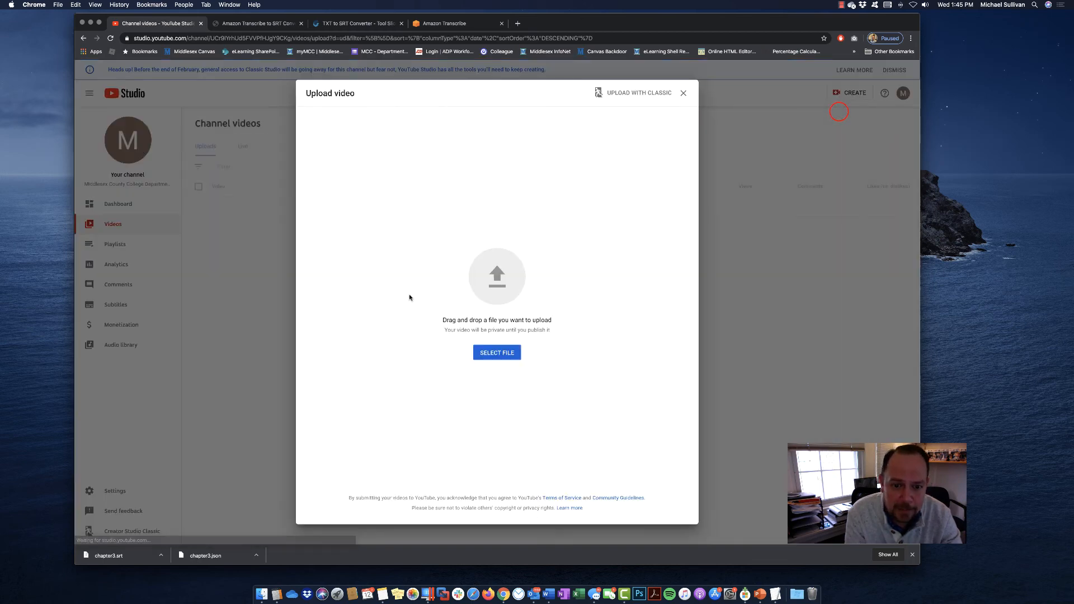
{"action": "left_click", "coordinate": [261, 594]}
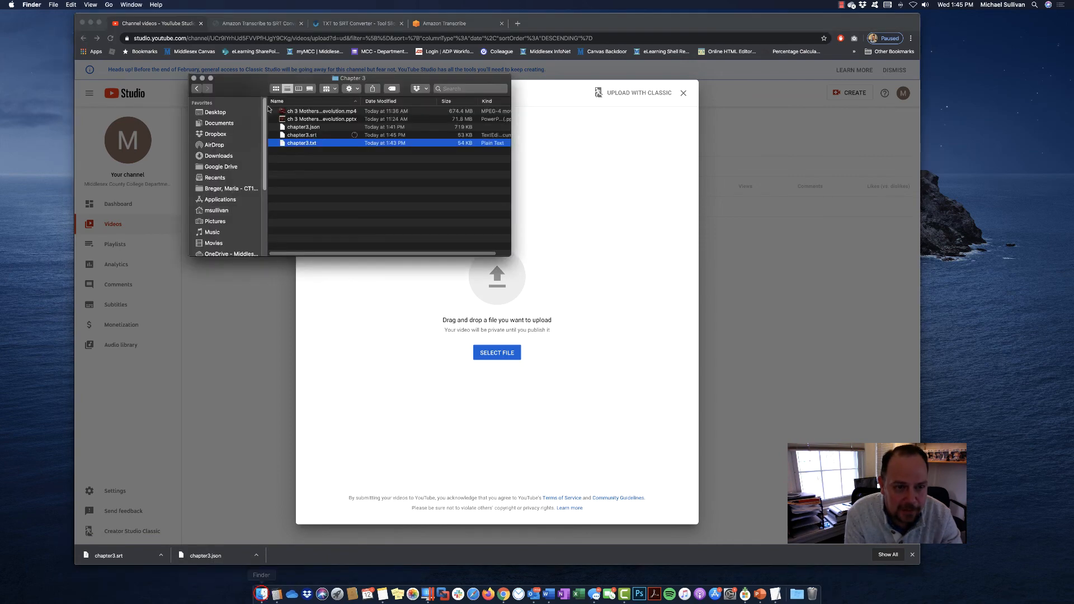
{"action": "left_click", "coordinate": [302, 112]}
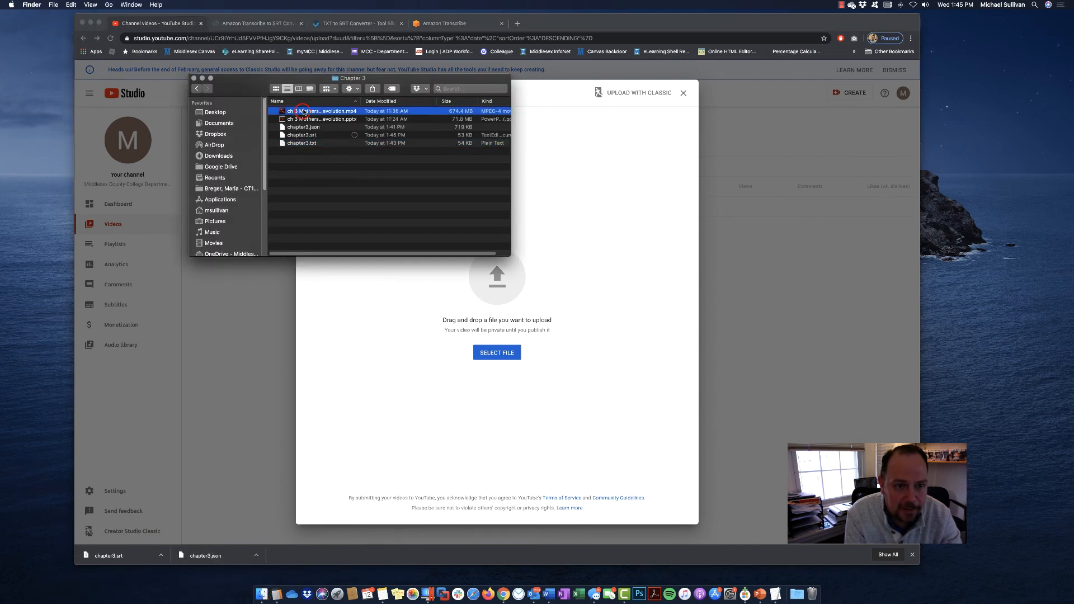
{"action": "left_click_drag", "start_coordinate": [302, 111], "coordinate": [392, 295]}
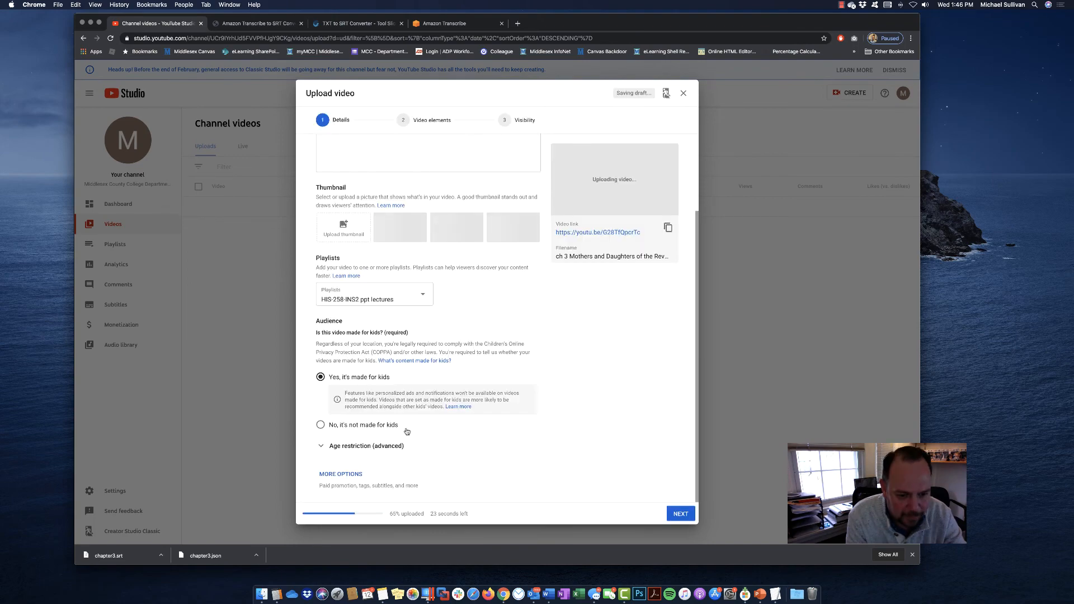
Add chapter3.srt from the Chapter 3 folder to the video's additional options as a subtitle file with timing
{"action": "left_click", "coordinate": [341, 473]}
{"action": "scroll", "coordinate": [342, 470], "scroll_direction": "down", "scroll_amount": 4}
{"action": "scroll", "coordinate": [450, 458], "scroll_direction": "down", "scroll_amount": 2}
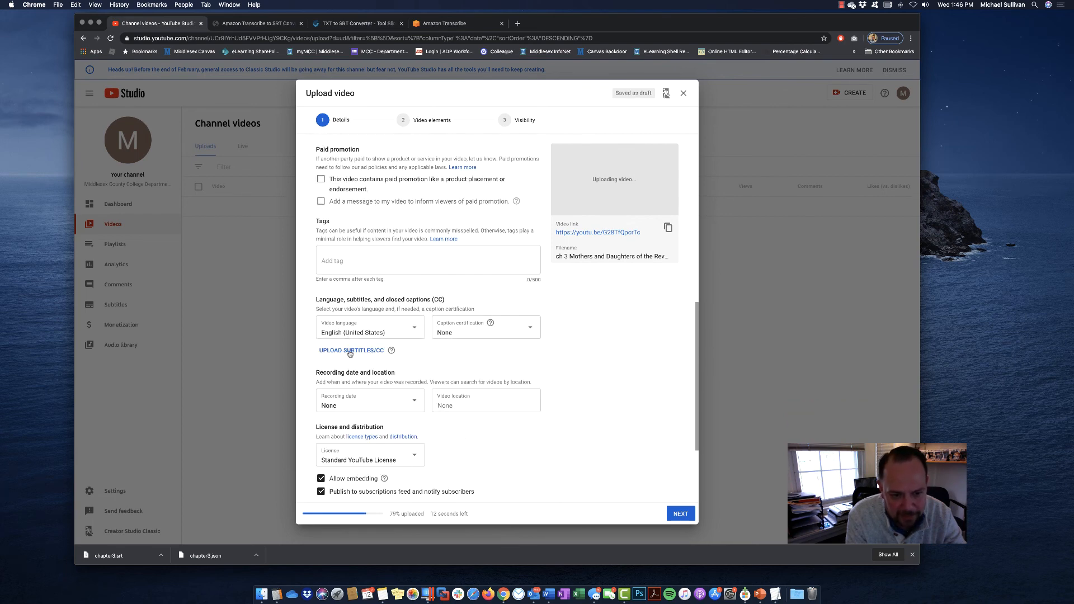
{"action": "left_click", "coordinate": [349, 352]}
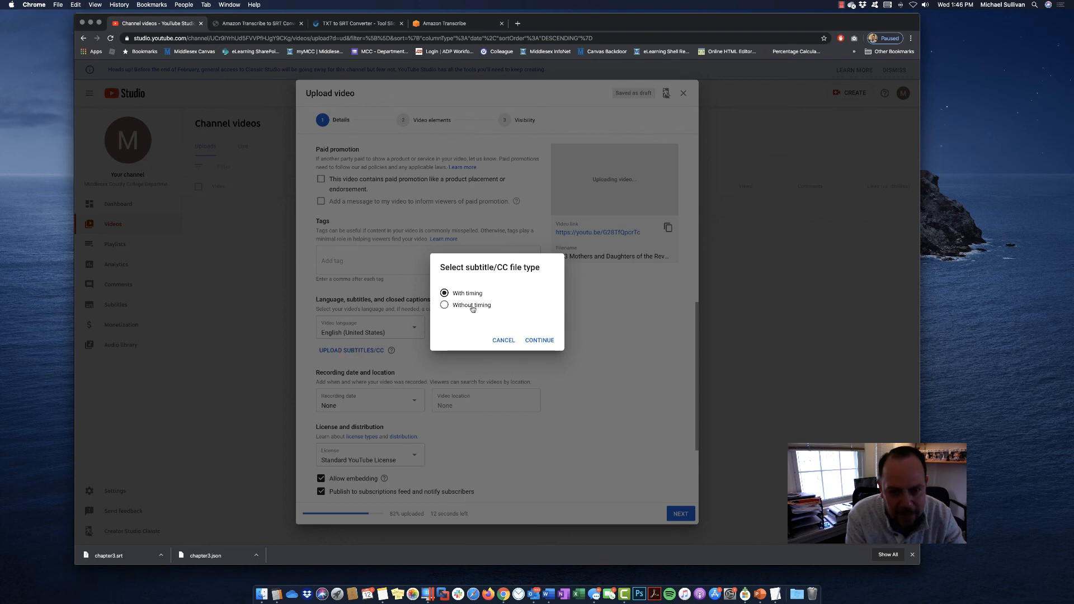
{"action": "left_click", "coordinate": [539, 340]}
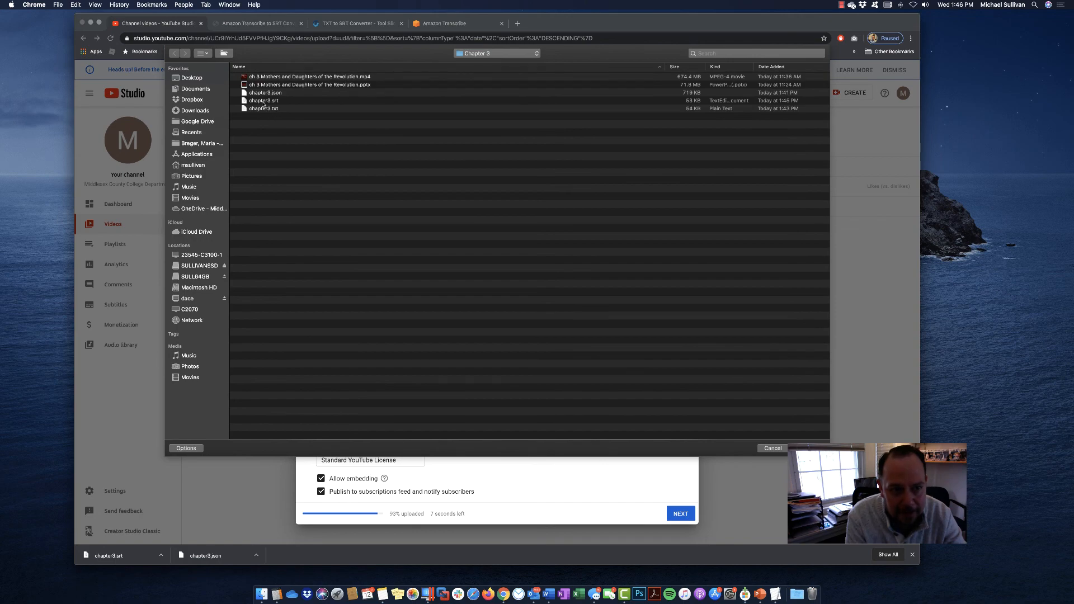
{"action": "double_click", "coordinate": [263, 101]}
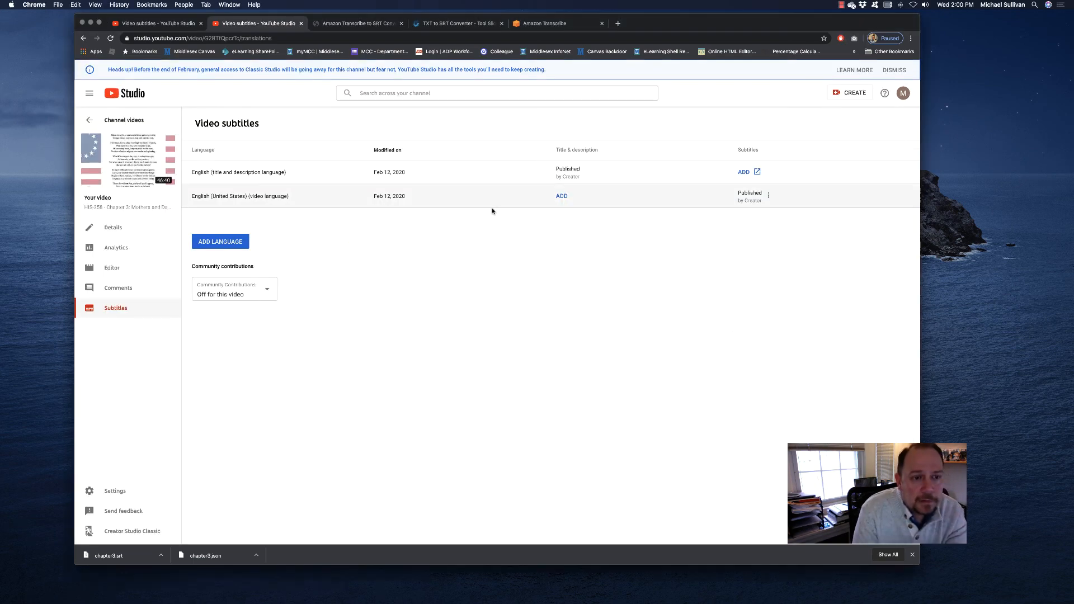
Open the published English (United States) subtitles for editing in Classic Studio and look through the timed caption lines
{"action": "left_click", "coordinate": [769, 197]}
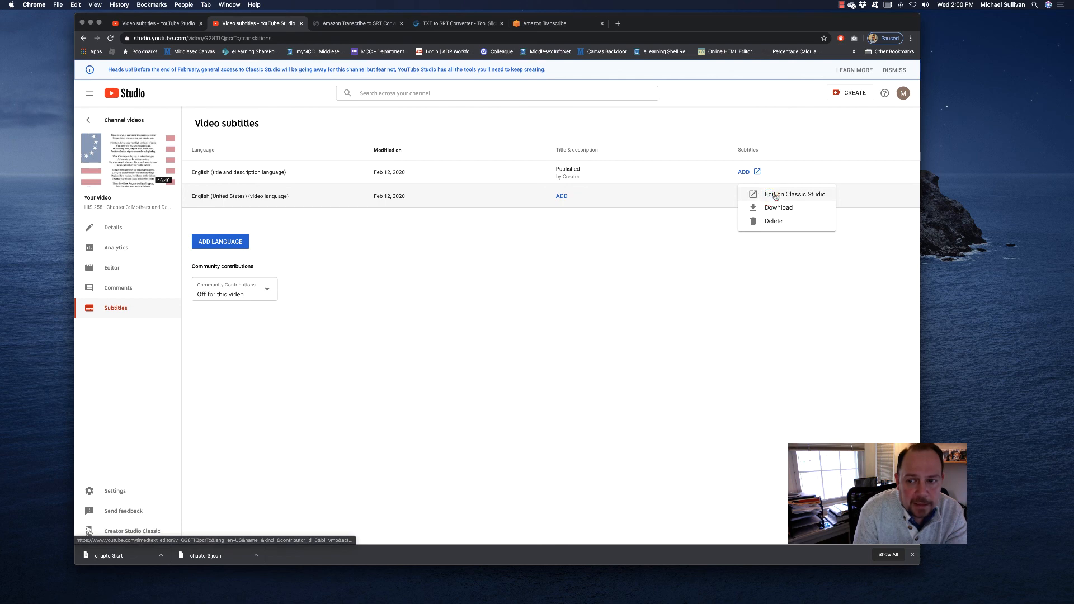
{"action": "left_click", "coordinate": [776, 195]}
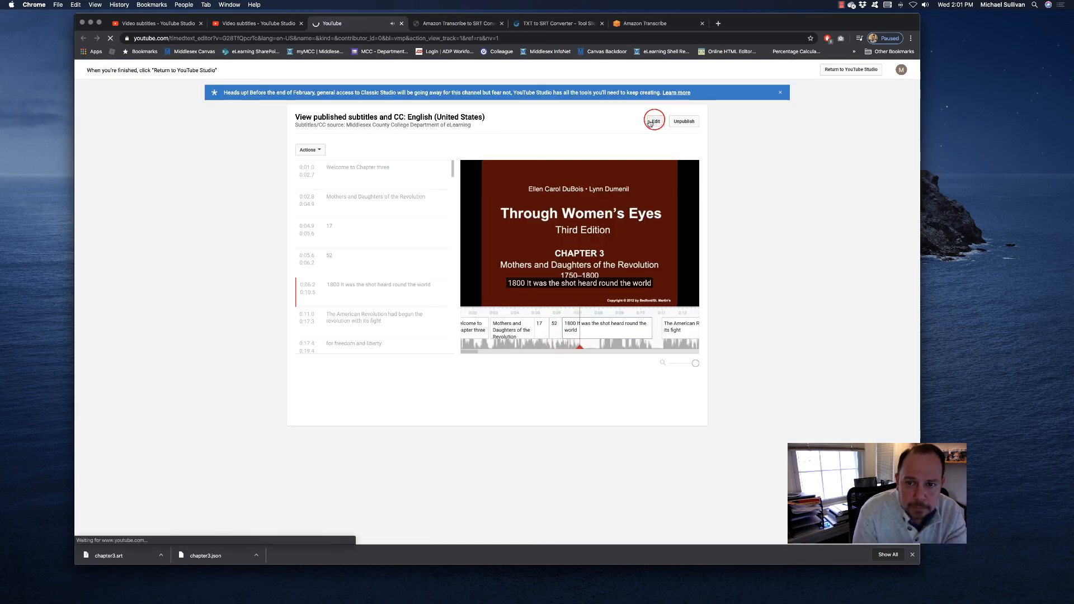
{"action": "left_click", "coordinate": [655, 122]}
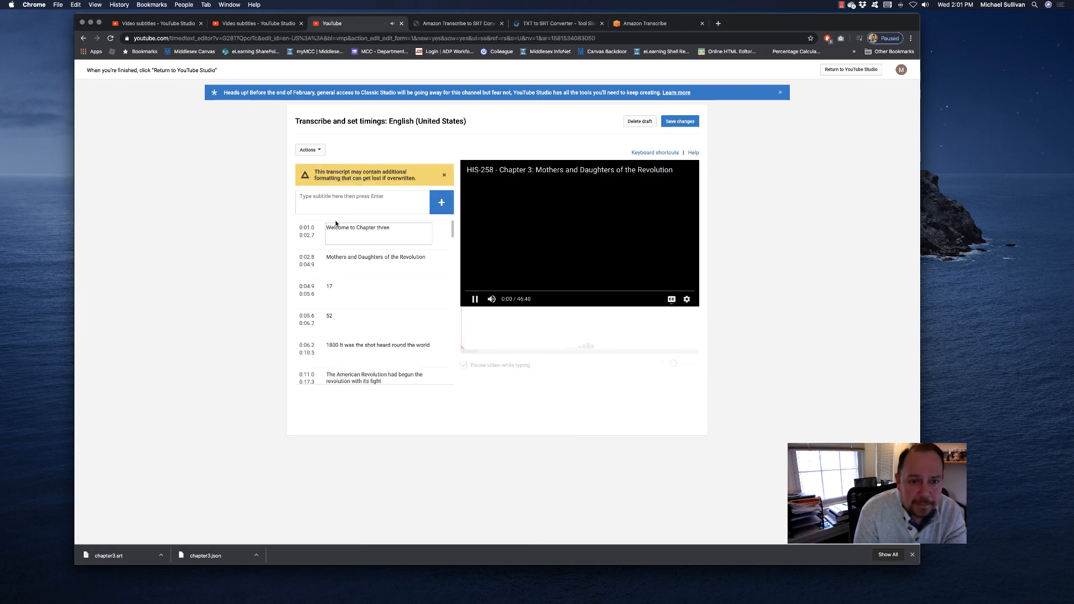
{"action": "scroll", "coordinate": [366, 310], "scroll_direction": "down", "scroll_amount": 5}
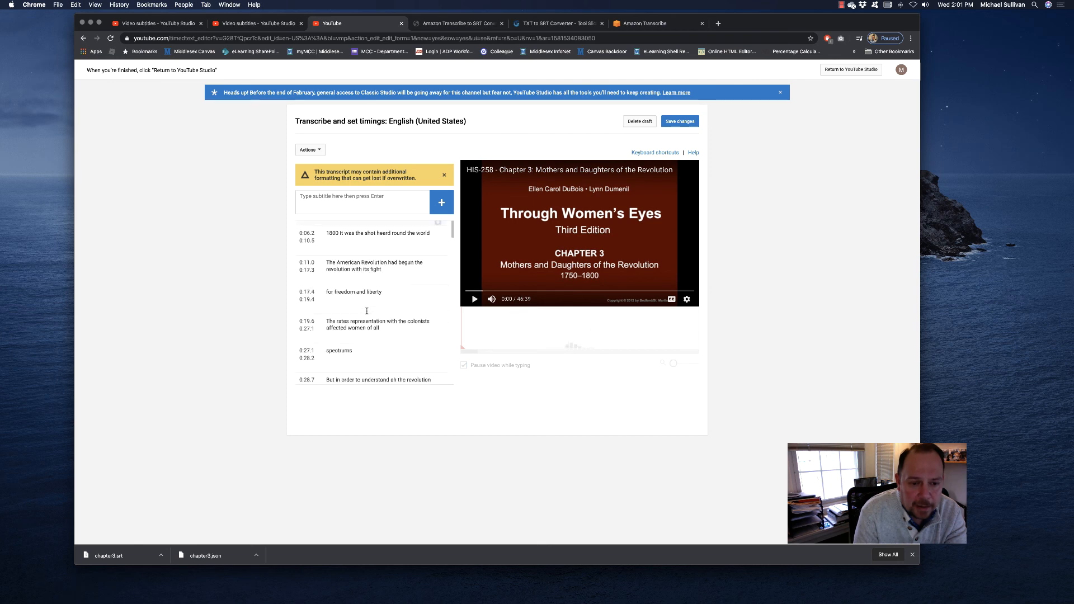
{"action": "scroll", "coordinate": [366, 310], "scroll_direction": "down", "scroll_amount": 10}
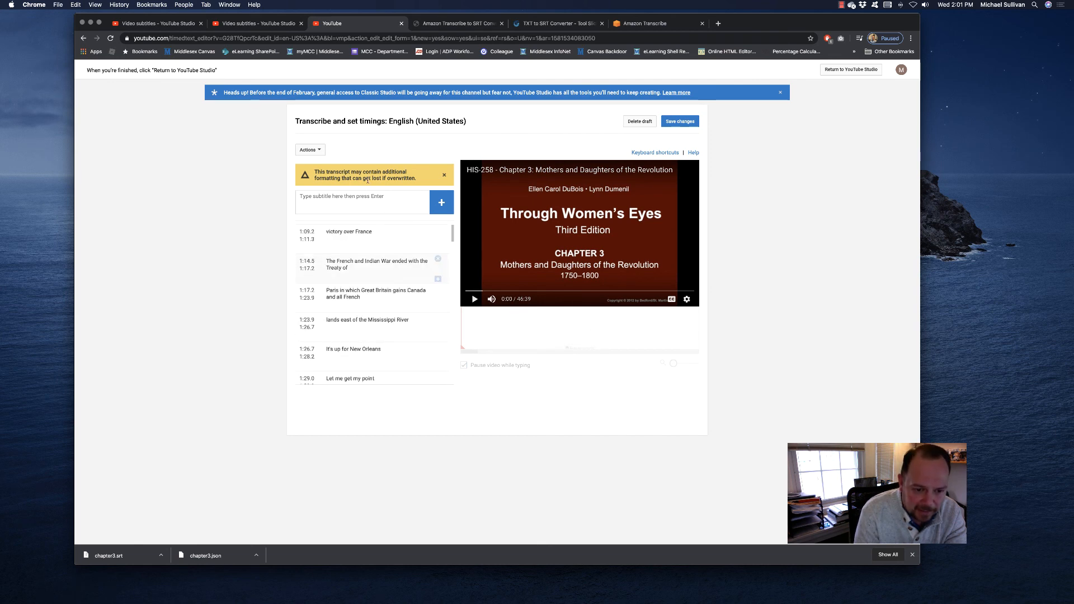